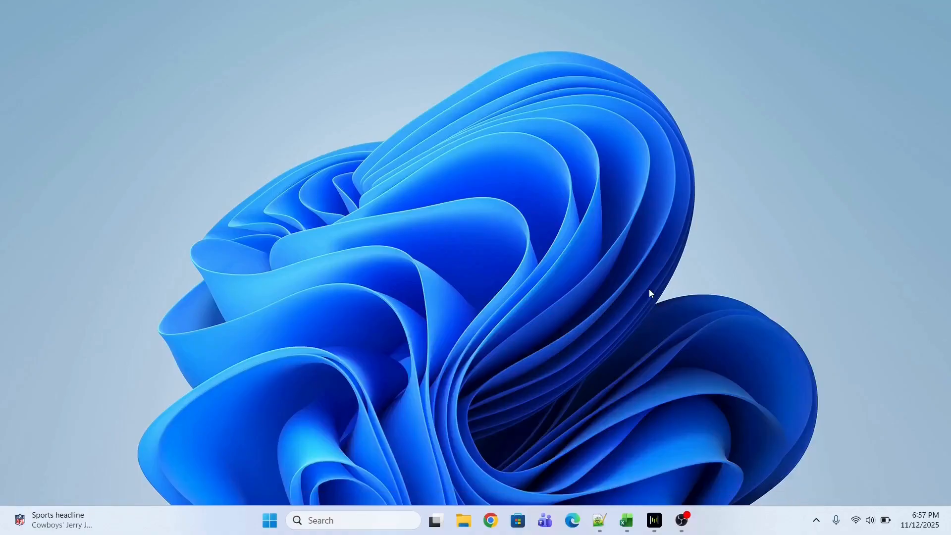
Step: Find Run through the Windows search and open the Run dialog
click(344, 522)
text(ru)
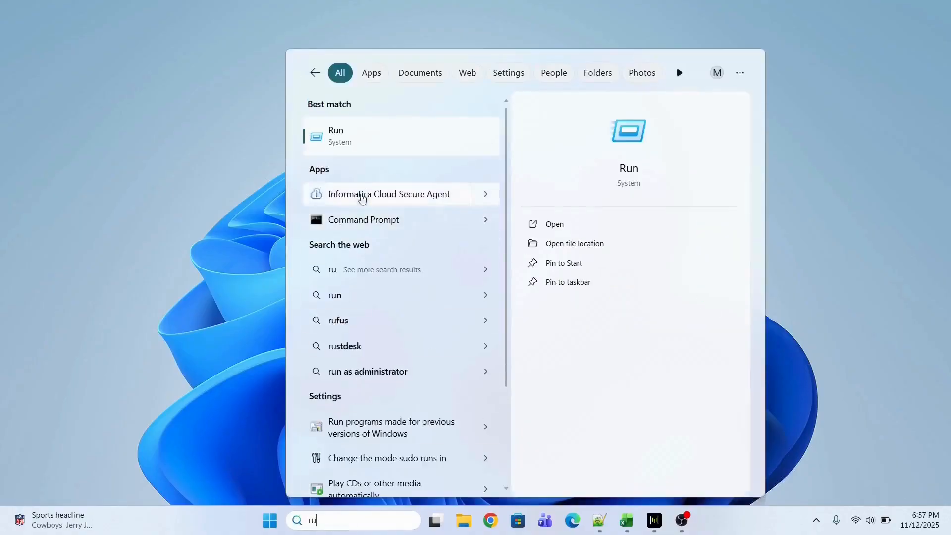
click(352, 142)
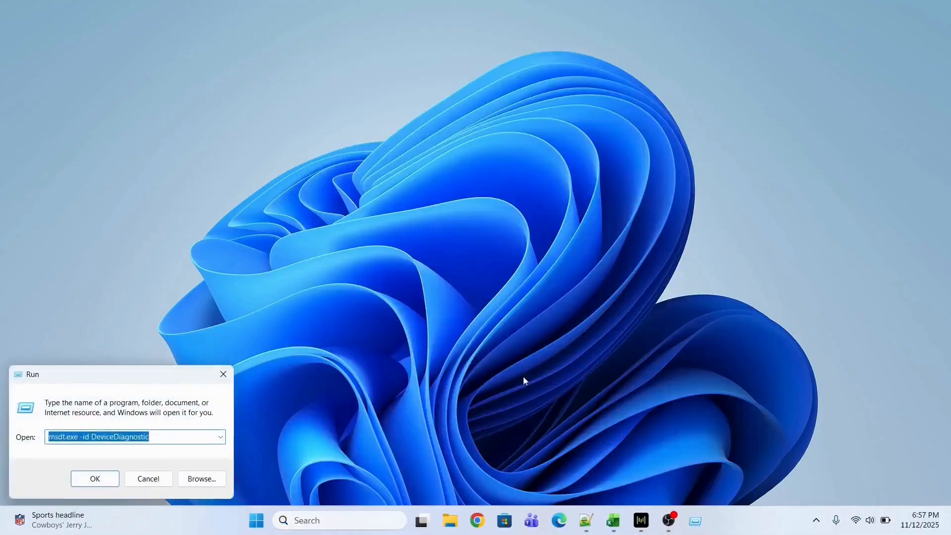
Step: Switch to Notepad++ and copy the command "msdt.exe -id DeviceDiagnostic" from line 3
click(579, 528)
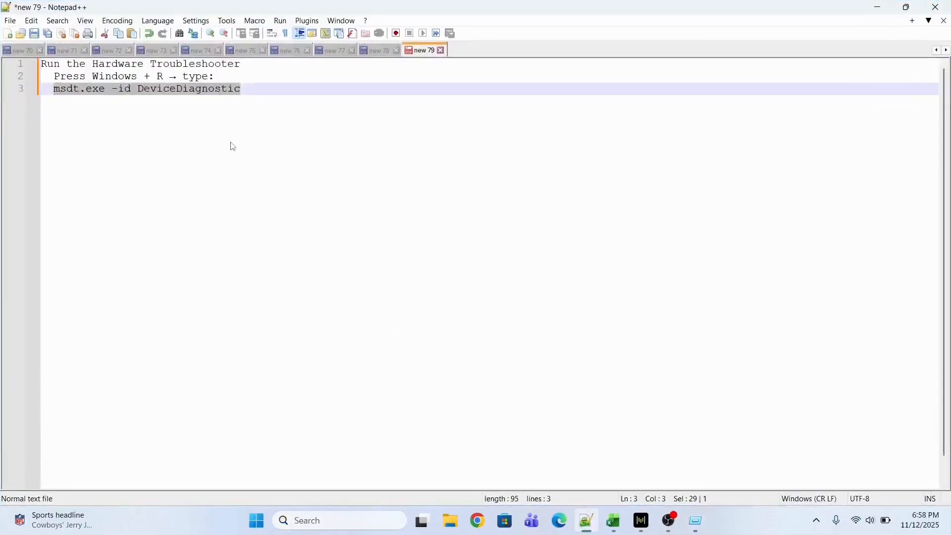
click(234, 92)
drag(250, 88, 55, 89)
right_click(73, 91)
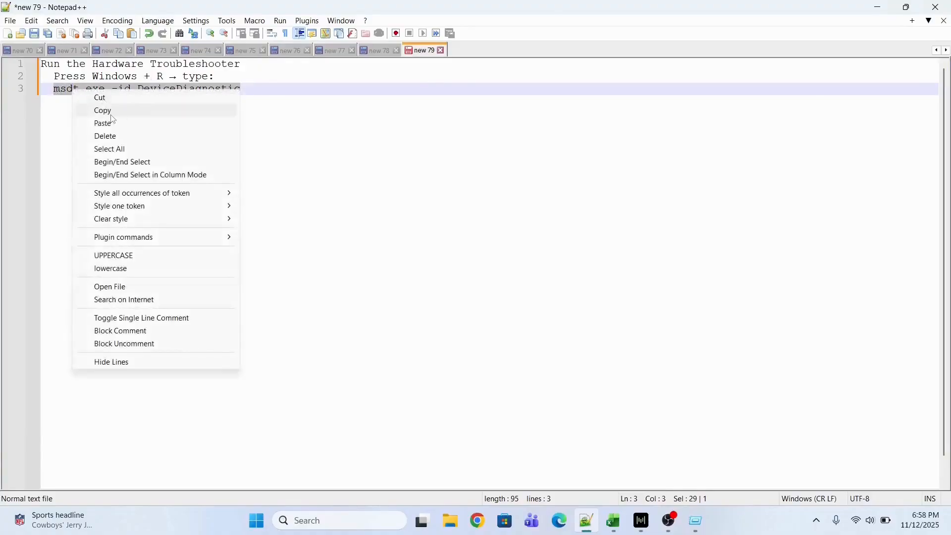
click(112, 116)
Step: Run "msdt.exe -id DeviceDiagnostic" from the Run dialog, minimize Notepad++, and cancel the Hardware and Devices troubleshooter
key(super+r)
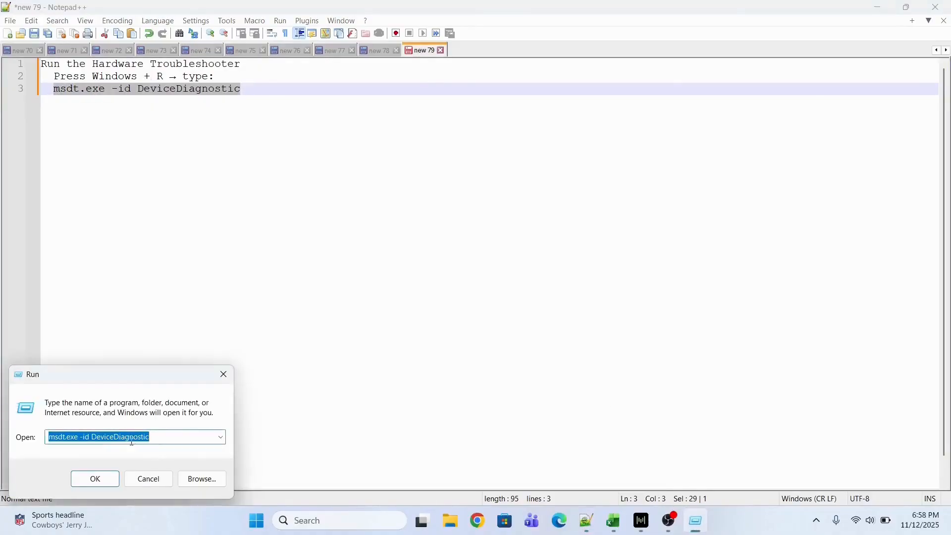
click(169, 441)
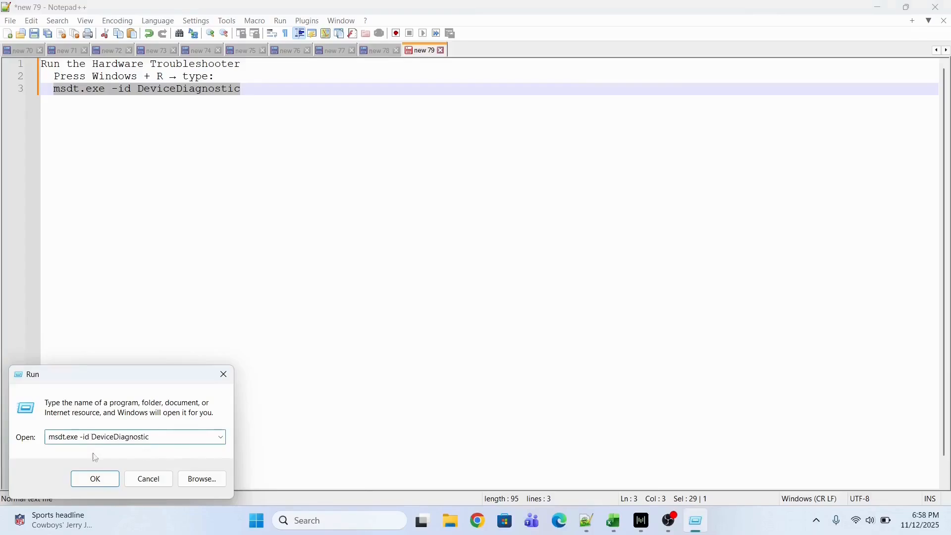
click(96, 479)
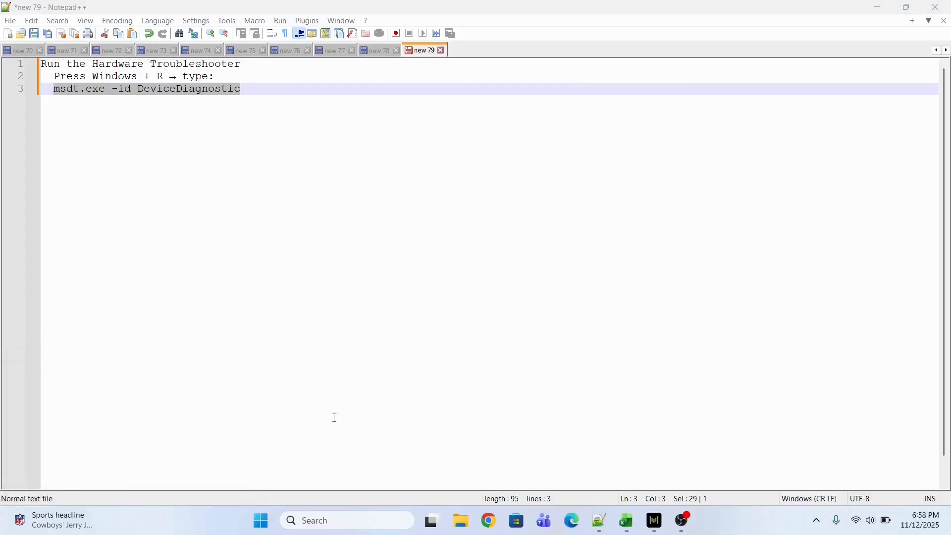
click(878, 7)
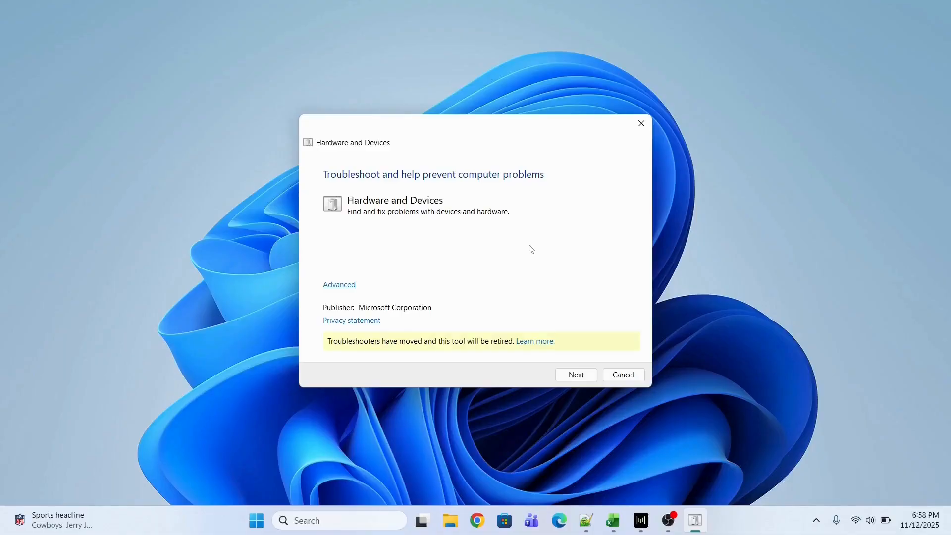
click(623, 375)
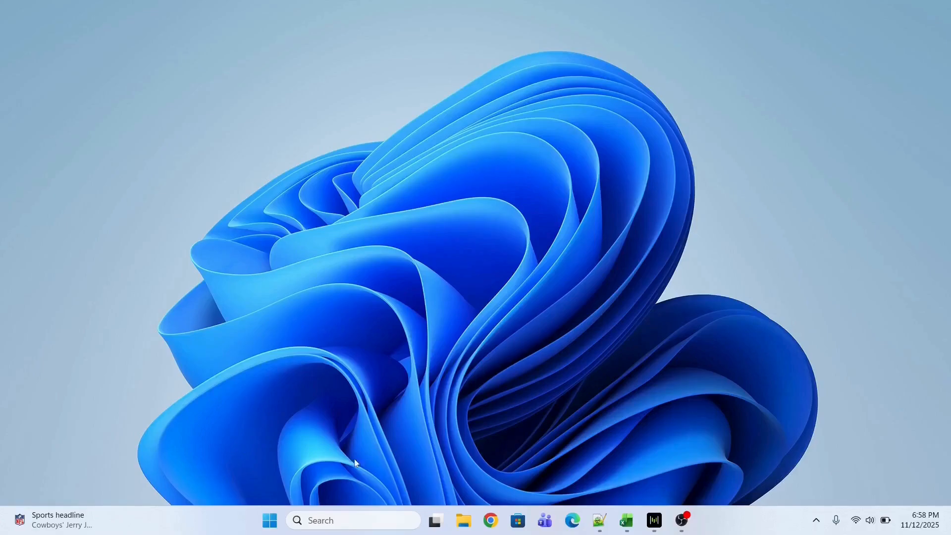
Step: Search Windows for "services" and open the Services console
click(333, 524)
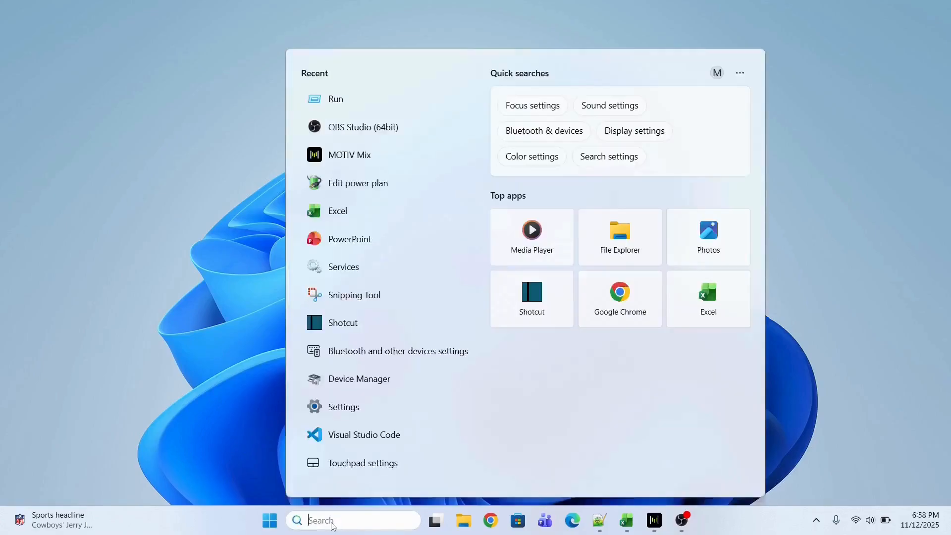
text(services)
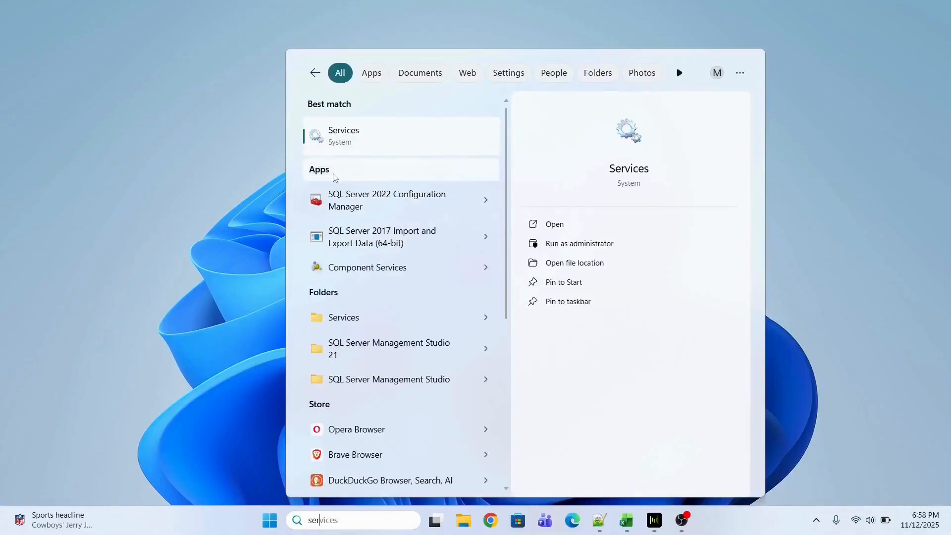
click(351, 143)
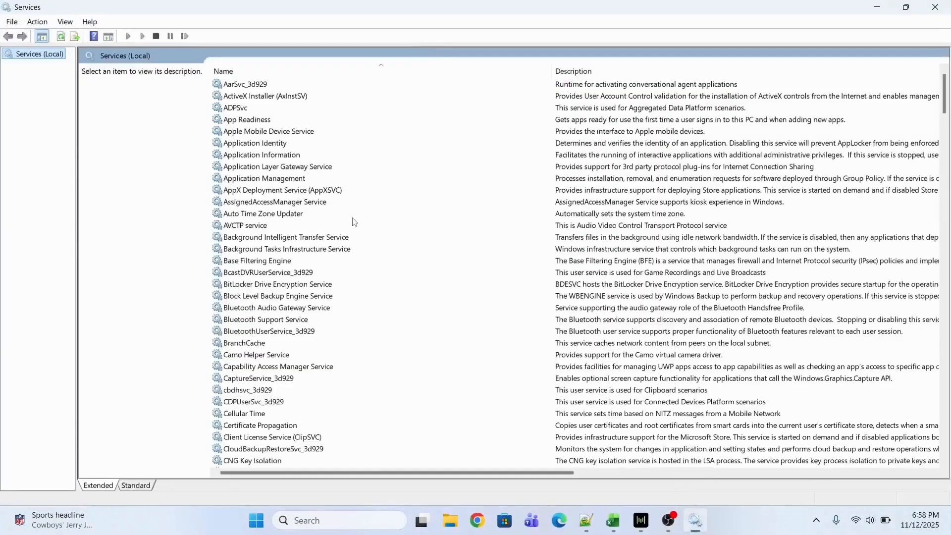
Step: Switch to the Excel workbook and review the service names and startup types on the Services to Restart sheet
click(613, 524)
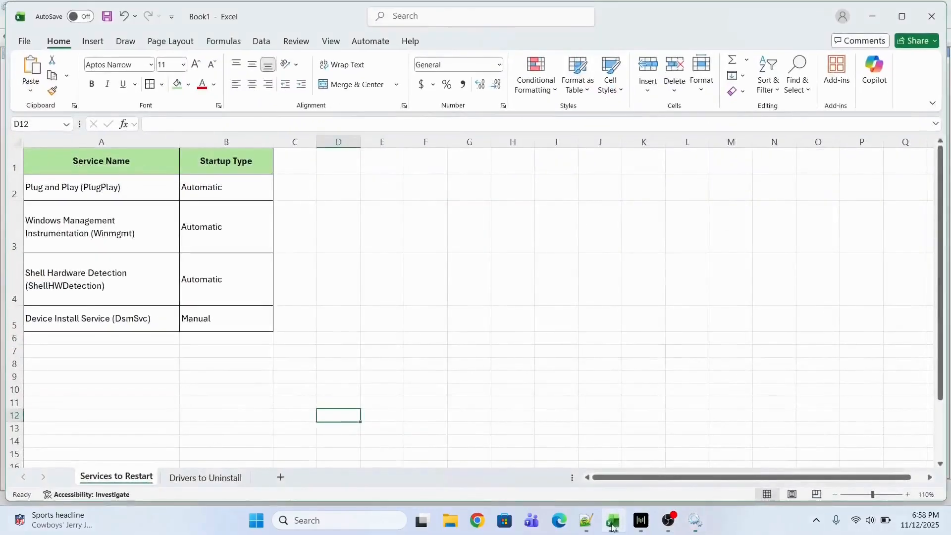
click(84, 194)
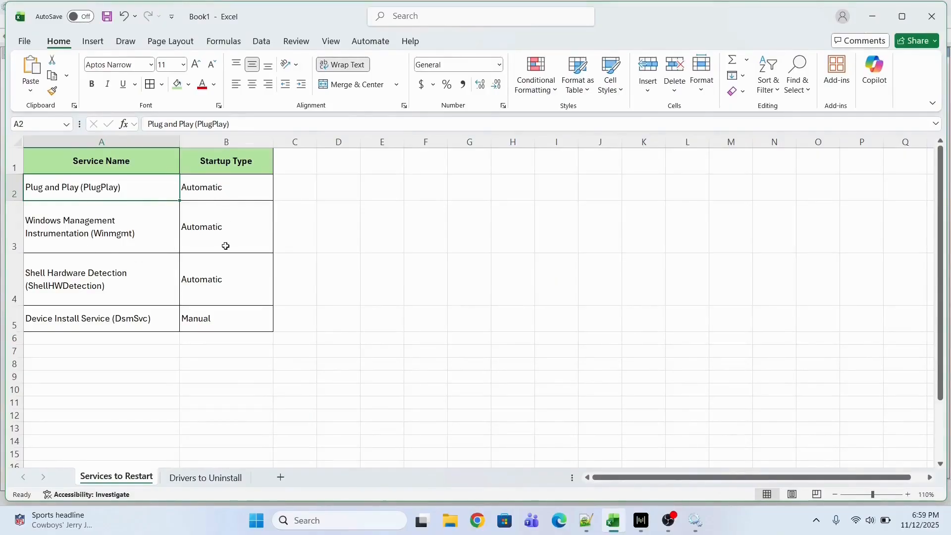
click(86, 317)
click(268, 376)
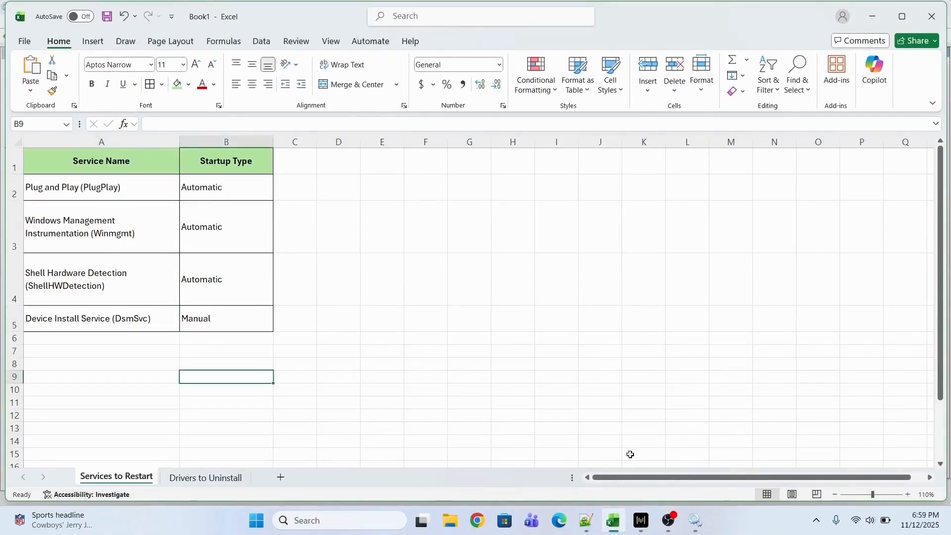
Step: Switch back to the Services console and open the properties of the Plug and Play service
click(695, 521)
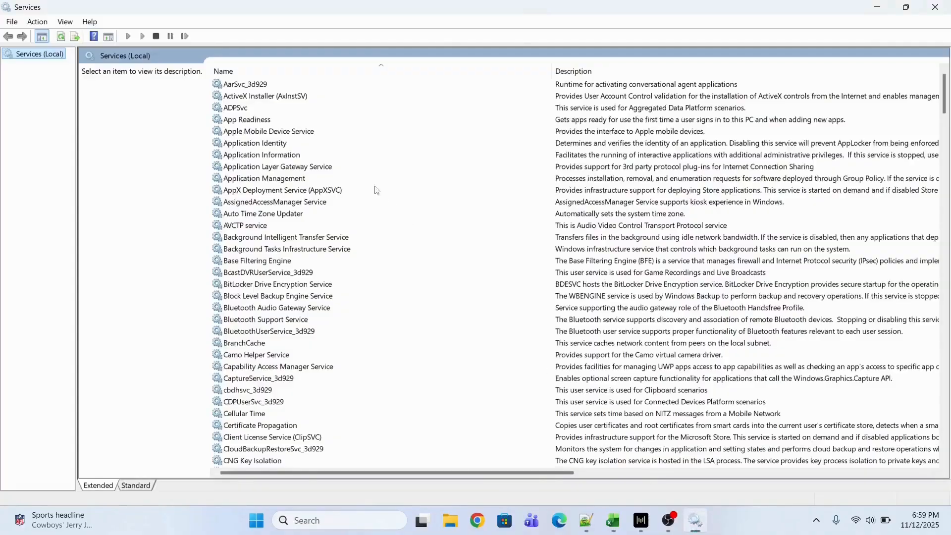
click(280, 156)
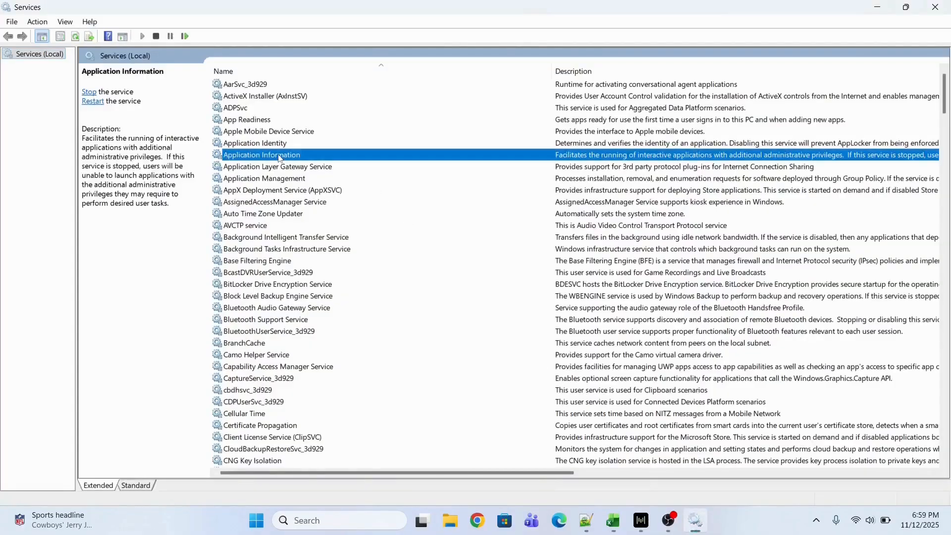
key(p)
key(Down)
key(Down)
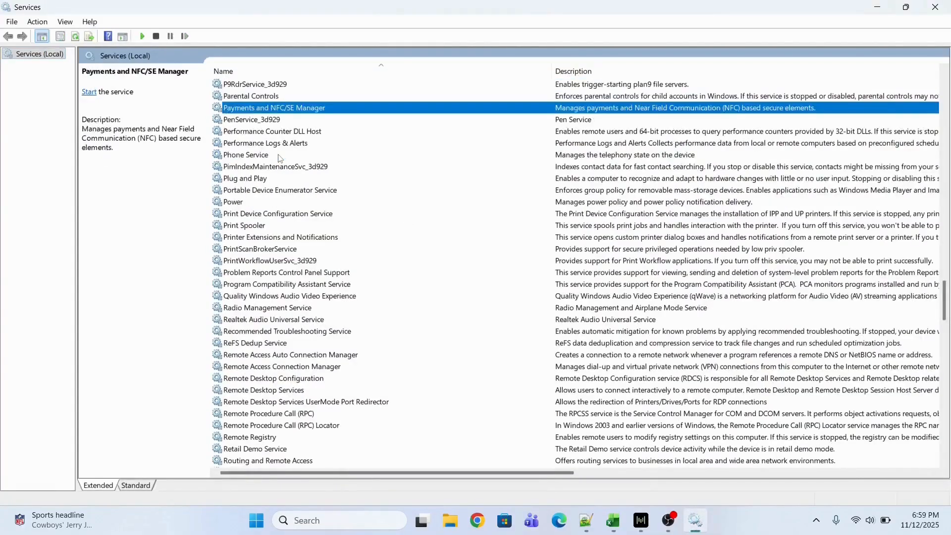
double_click(255, 179)
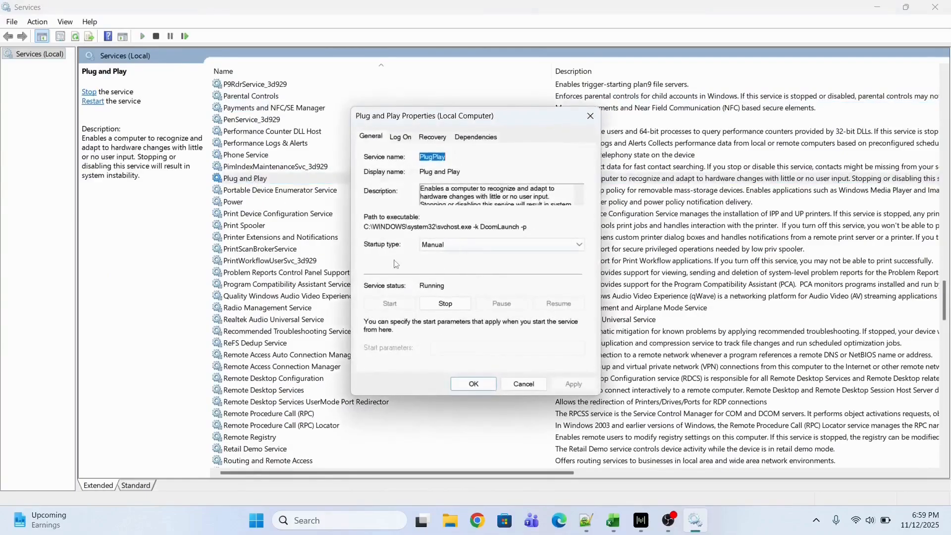
Step: Set the Plug and Play service's startup type to Automatic, and stop and start the service again
click(446, 244)
click(445, 261)
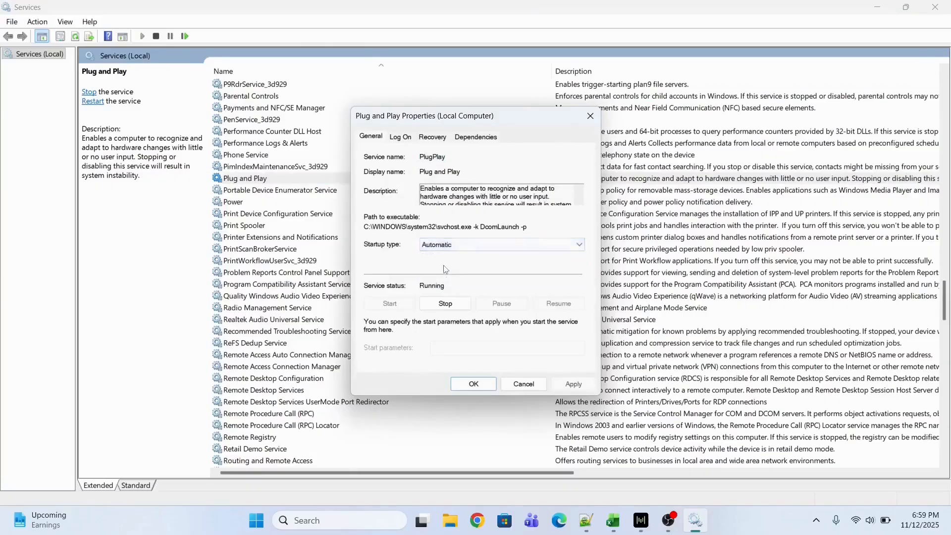
click(445, 305)
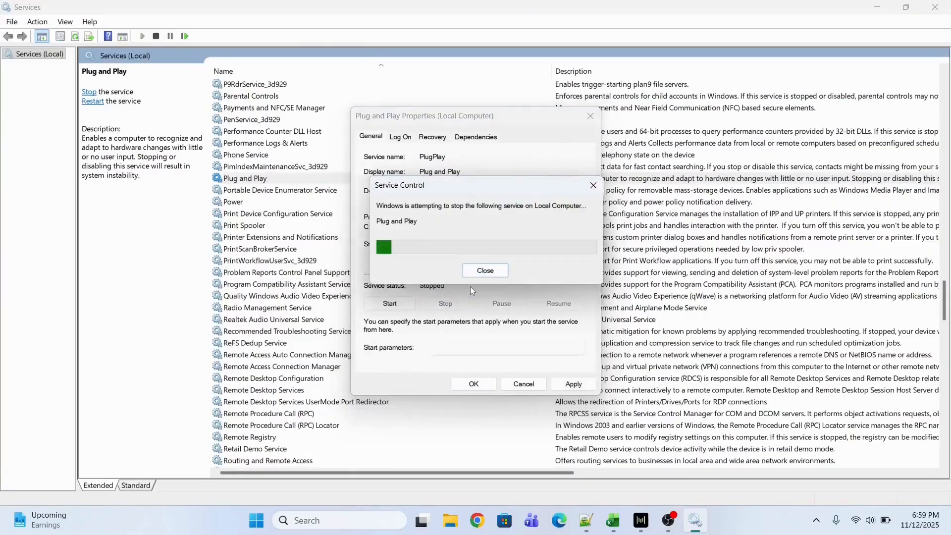
click(384, 305)
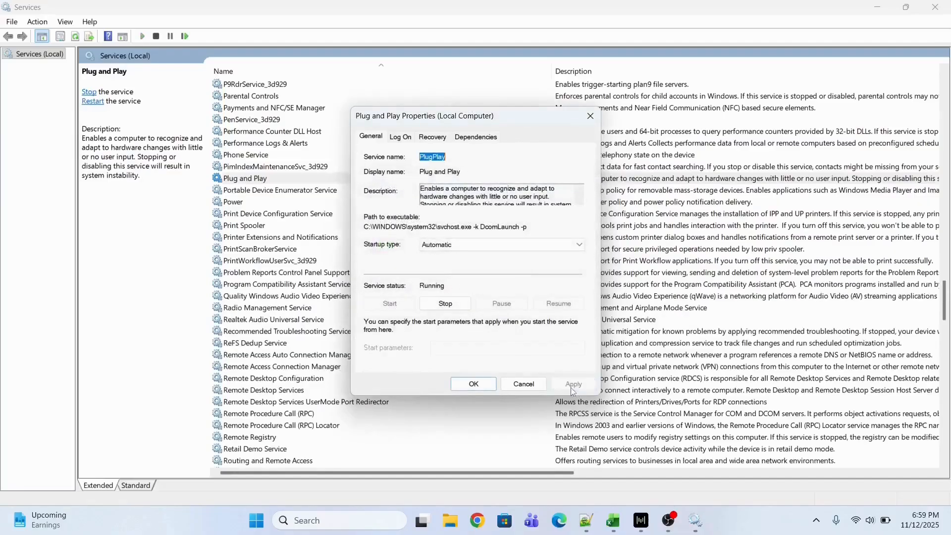
click(473, 384)
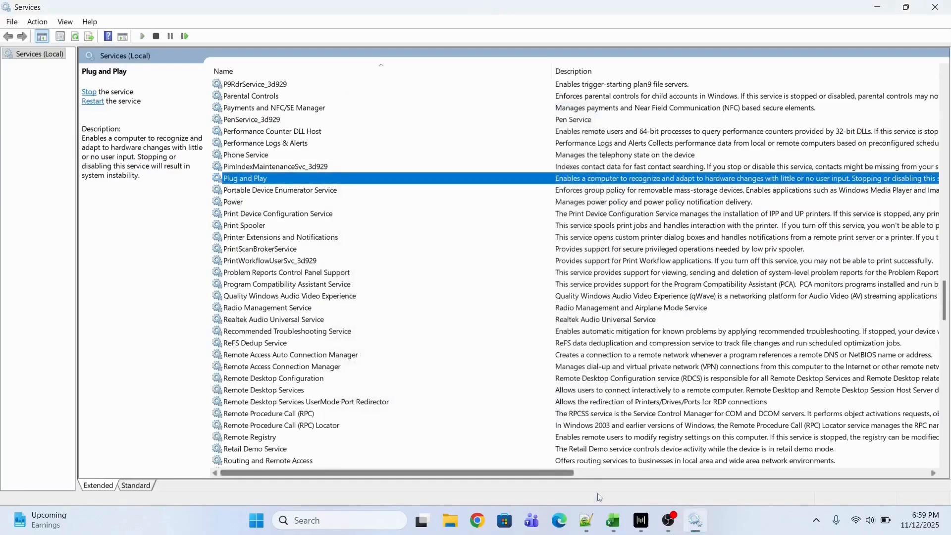
Step: Check the service list in Excel and open the Windows Management Instrumentation service's properties in the Services console
click(610, 522)
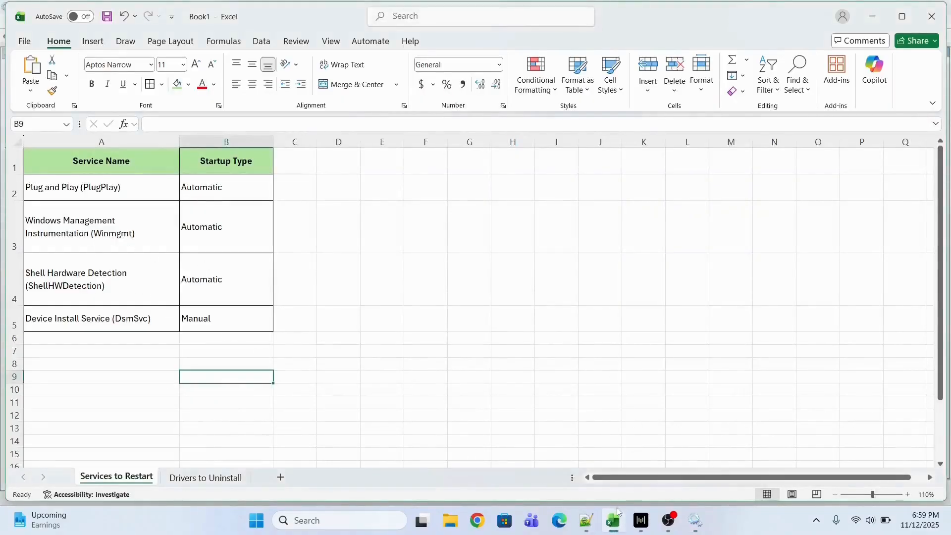
click(617, 515)
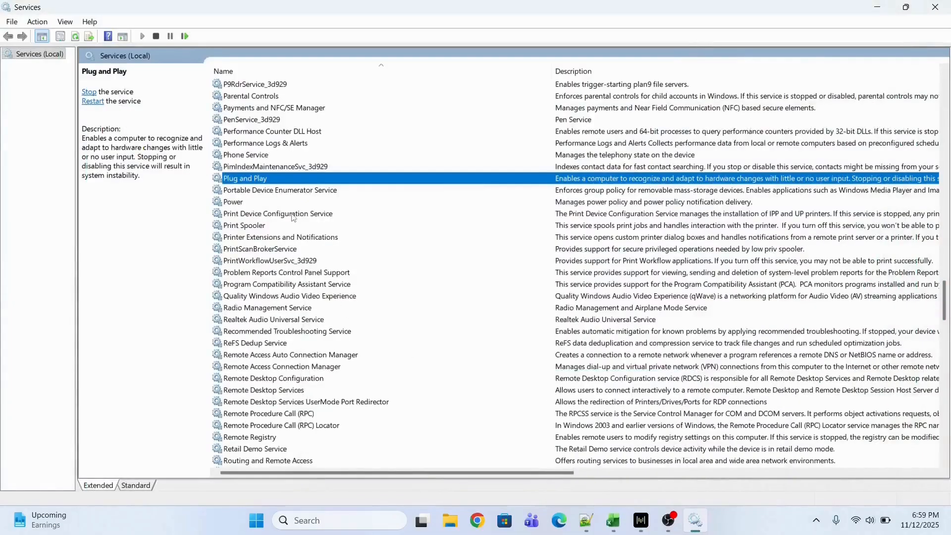
click(293, 215)
key(w)
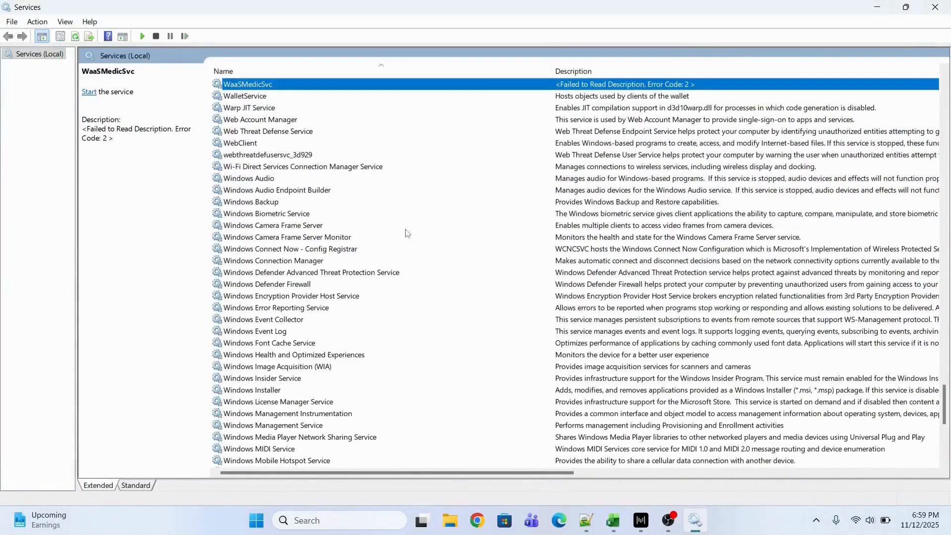
key(Down)
key(Down)
key(Down)
click(622, 528)
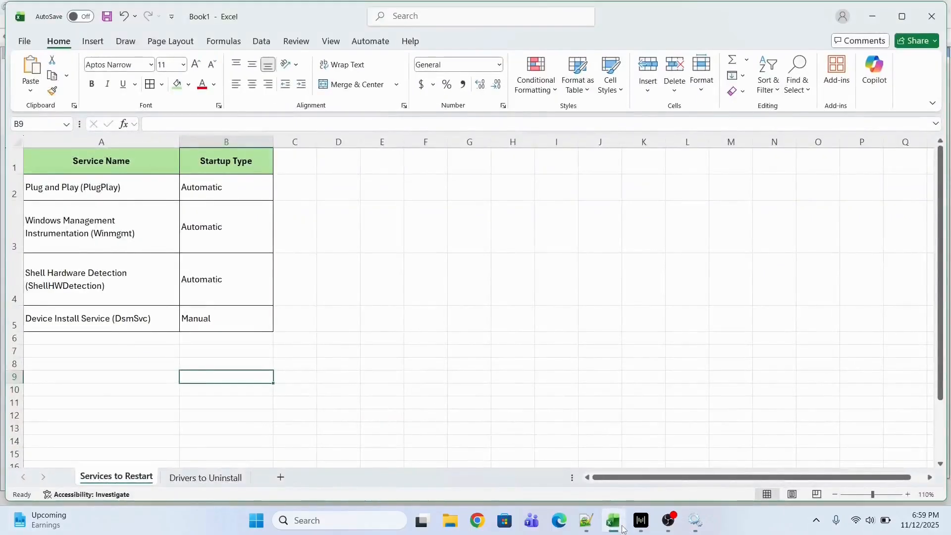
click(613, 520)
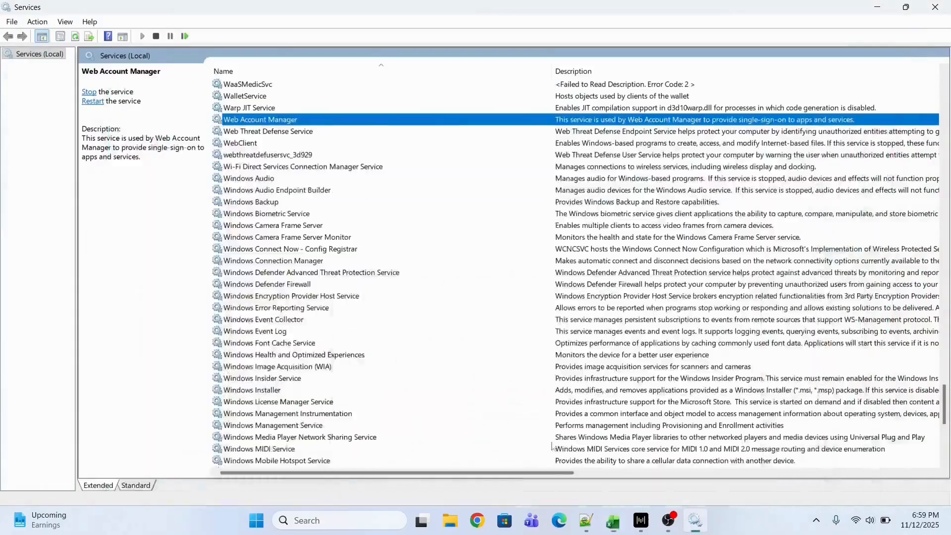
key(Down)
key(Down)
key(Down)
key(Down)
key(Down)
key(Down)
key(Down)
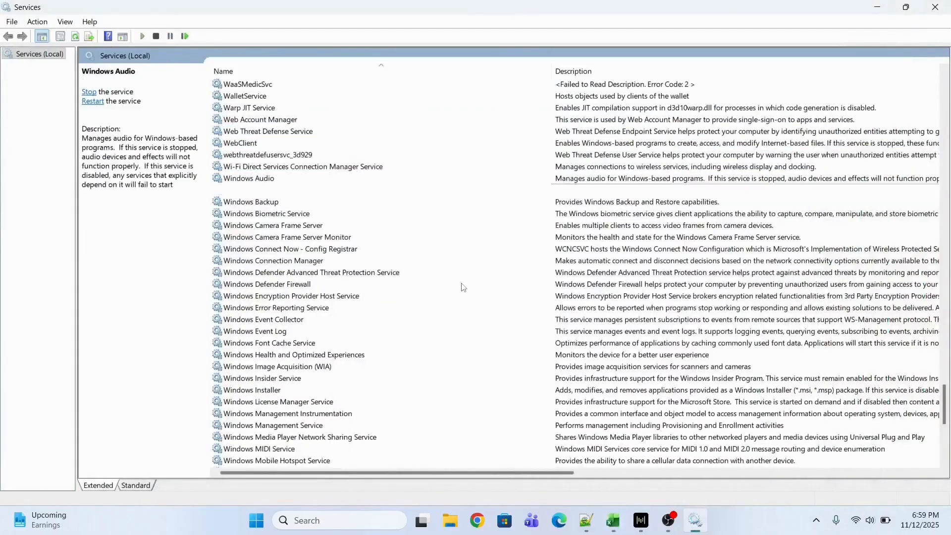
key(Down)
key(Down)
key(Down)
key(Down)
key(Down)
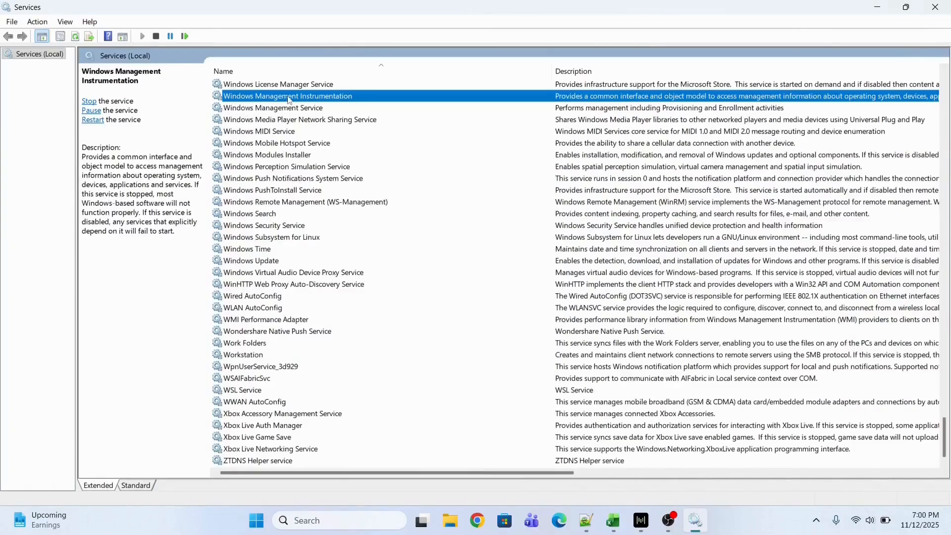
double_click(290, 99)
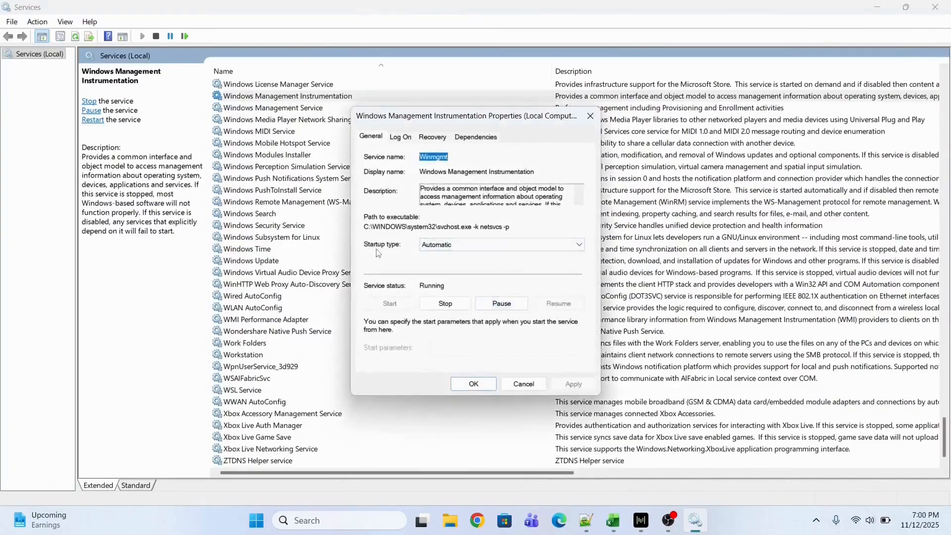
Step: Stop the Windows Management Instrumentation service, accept stopping its dependent services, start it again, and close its properties
click(439, 304)
click(515, 331)
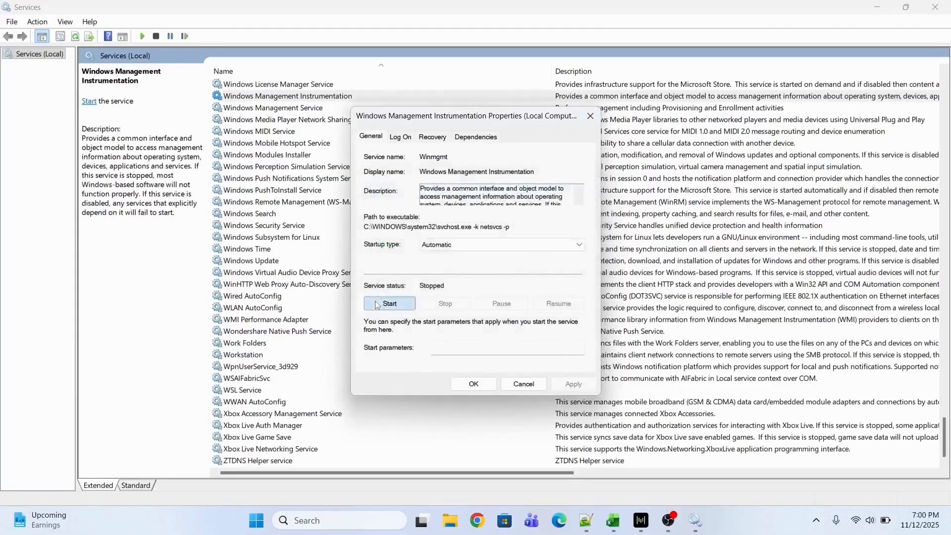
click(377, 305)
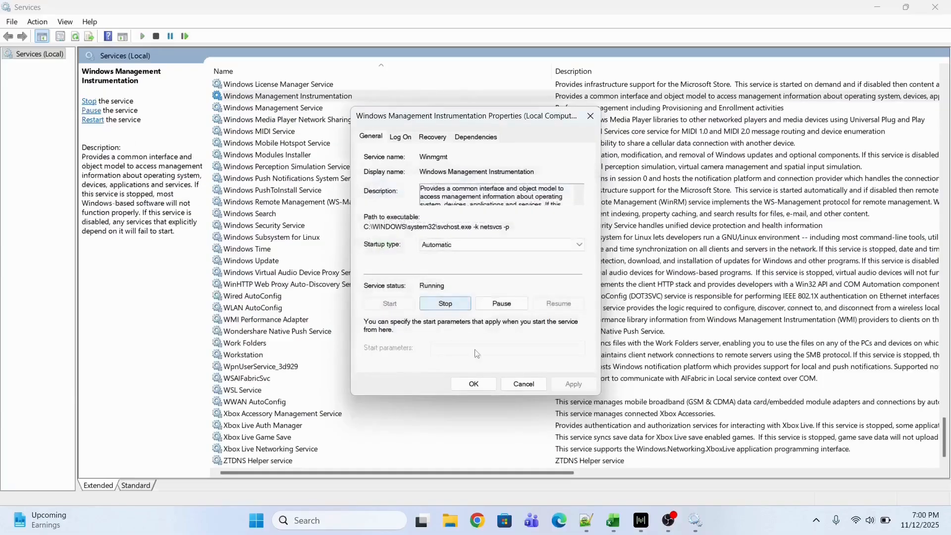
click(491, 388)
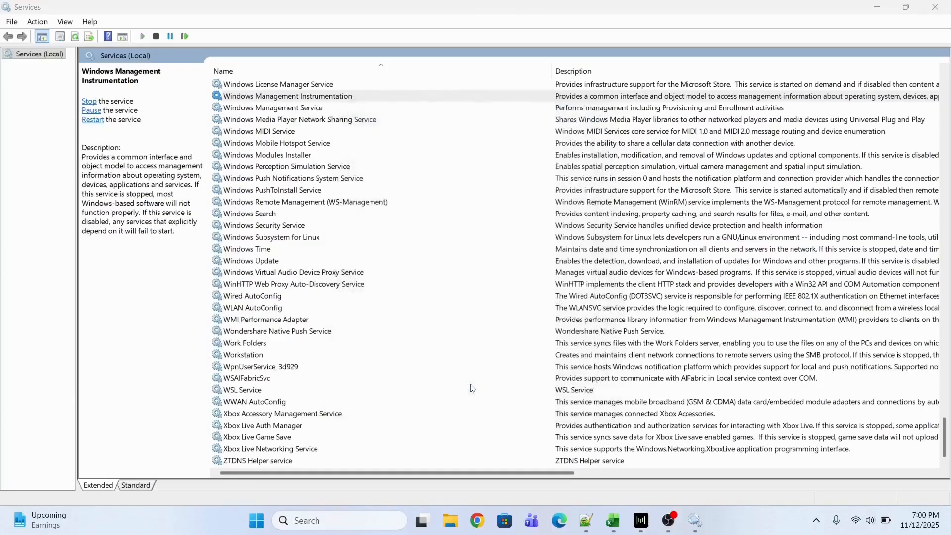
Step: Check the next entry of the service list in Excel and open the Shell Hardware Detection service's properties in the Services console
click(613, 520)
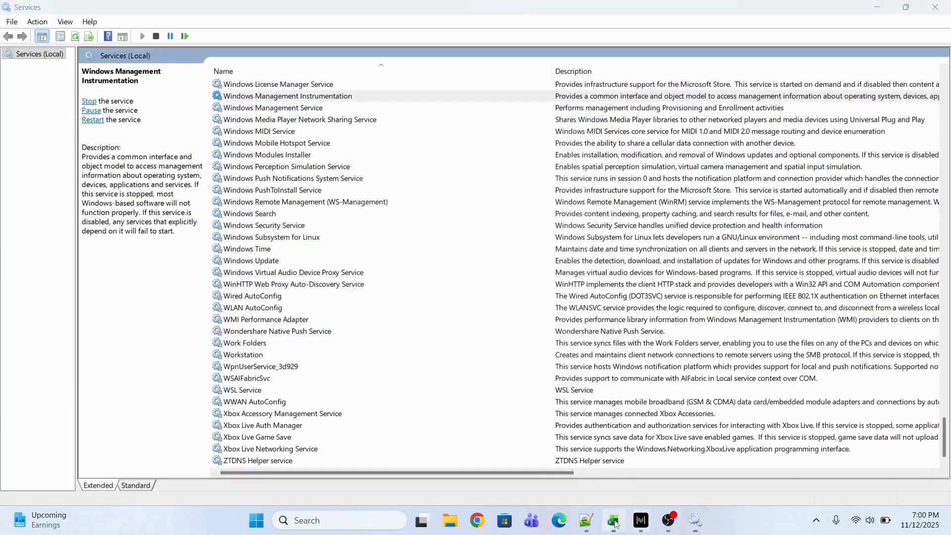
click(102, 278)
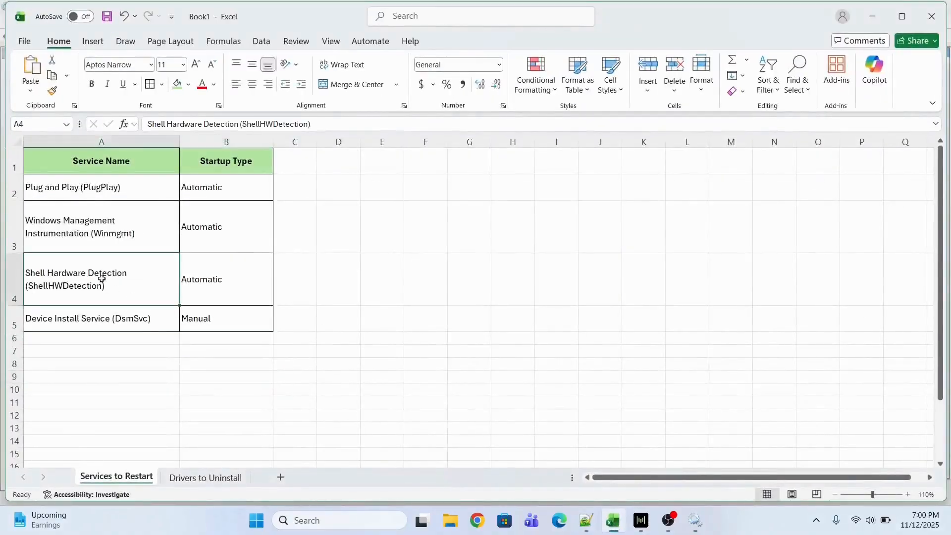
click(614, 524)
click(283, 143)
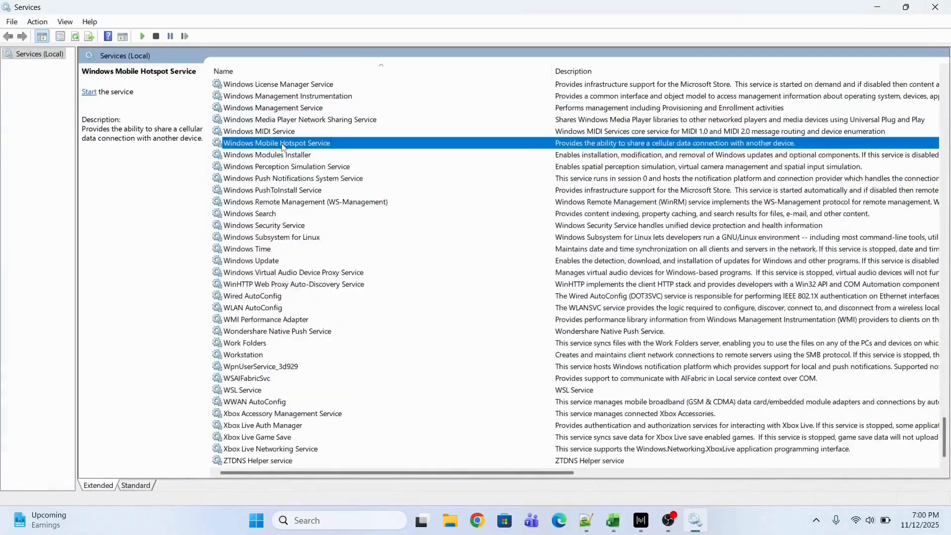
key(s)
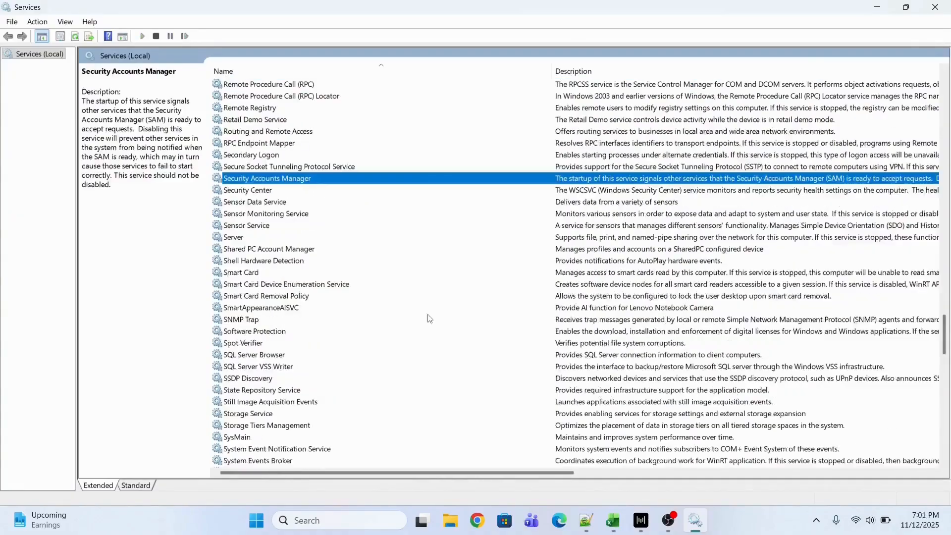
double_click(292, 261)
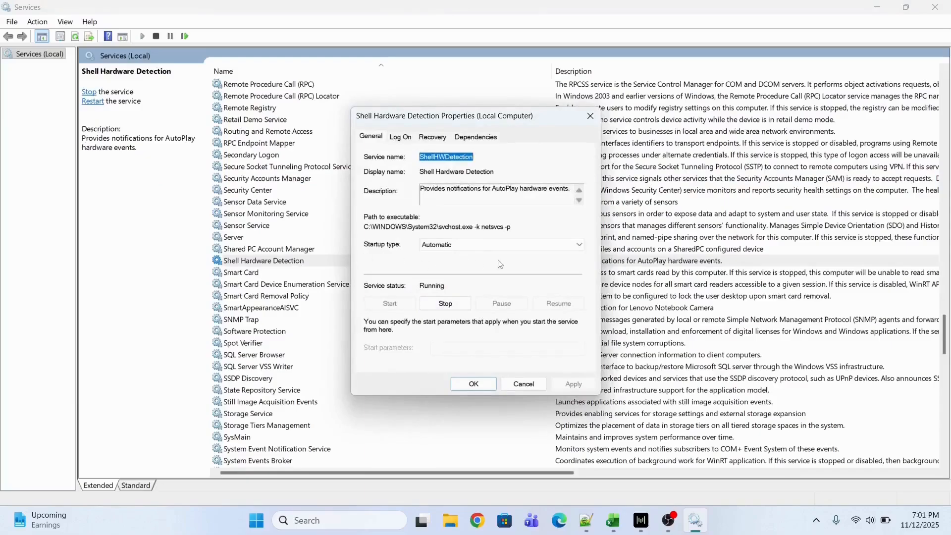
Step: Keep the Shell Hardware Detection startup type at Automatic, stop and start the service again, and close its properties
click(448, 246)
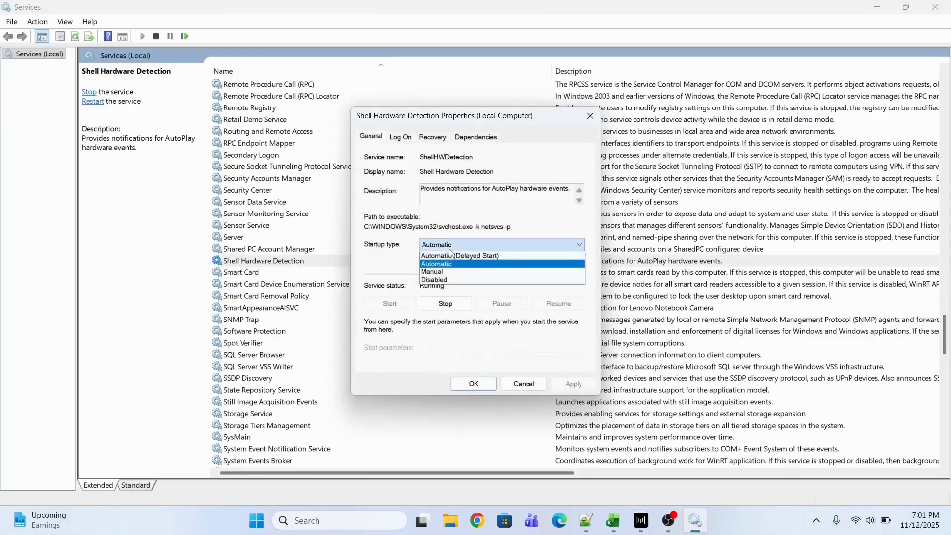
click(449, 250)
click(447, 303)
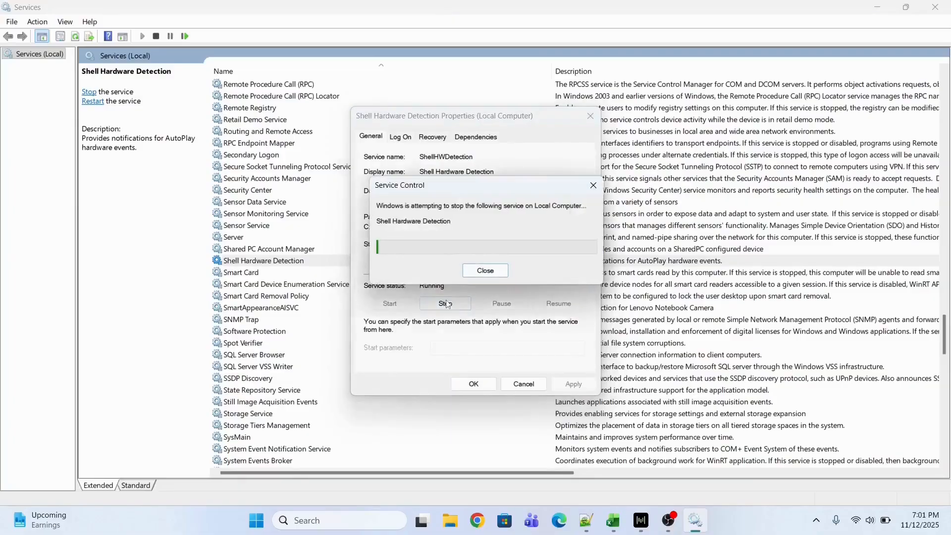
click(390, 303)
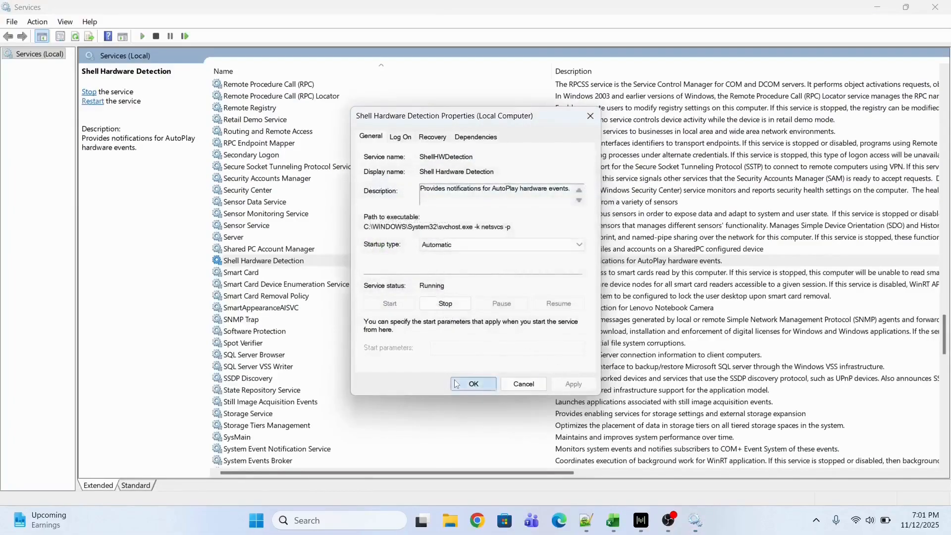
click(473, 384)
Step: Check the last entry of the service list in Excel and open the Device Install Service's properties in the Services console
click(612, 521)
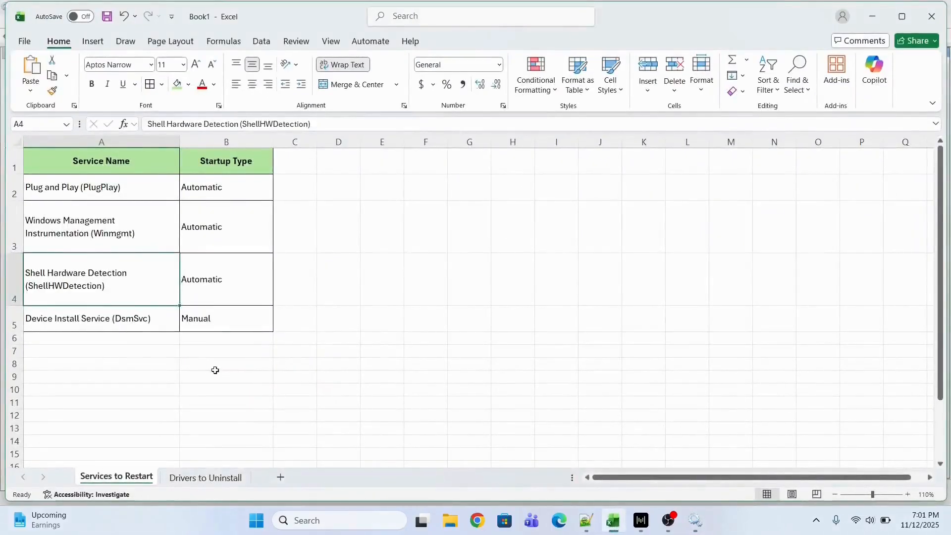
click(85, 322)
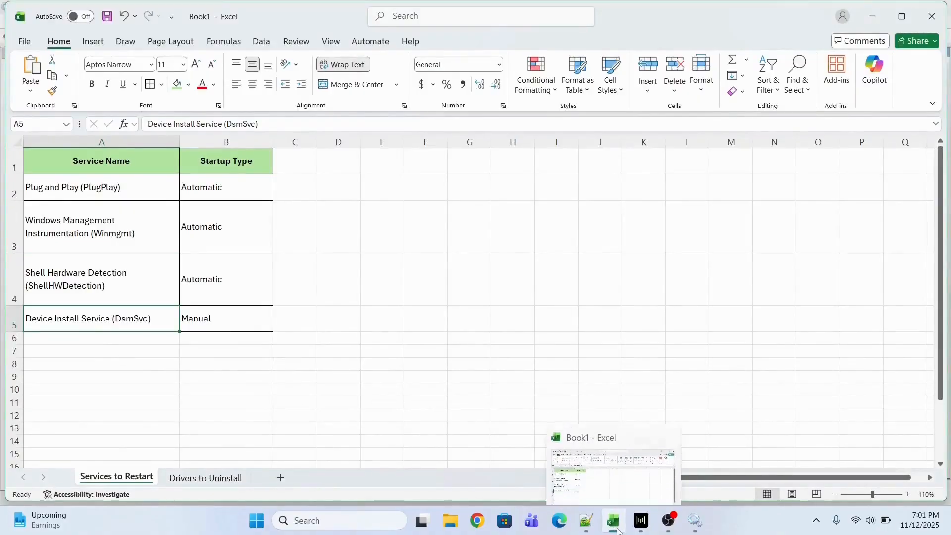
click(624, 516)
click(299, 229)
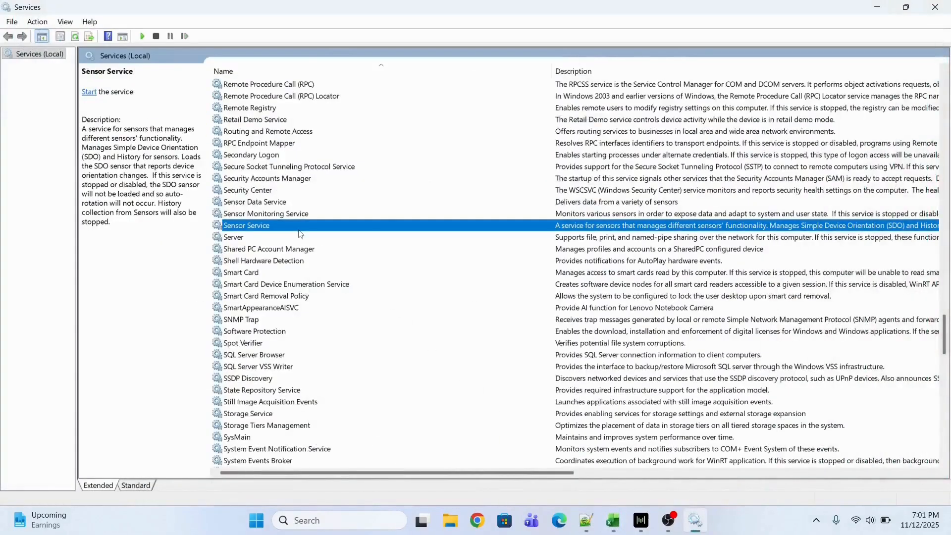
key(d)
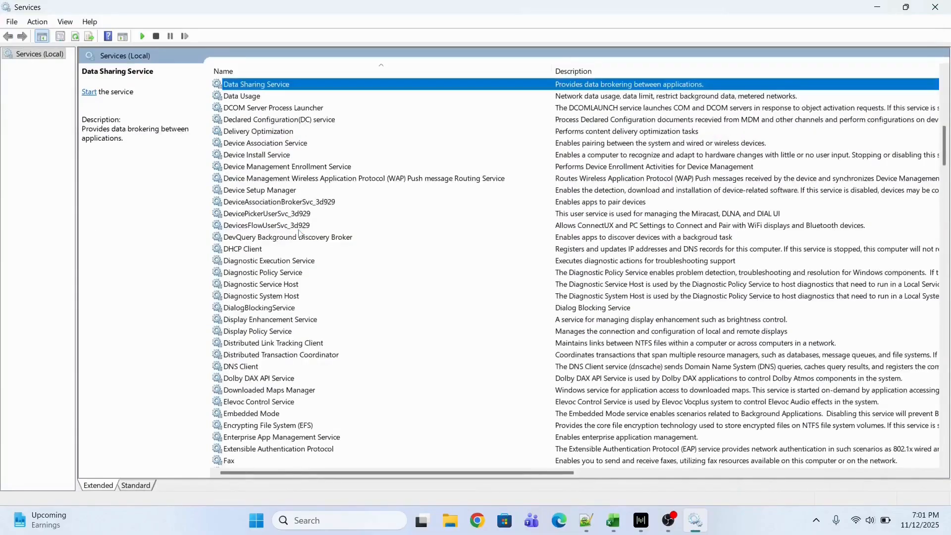
double_click(270, 155)
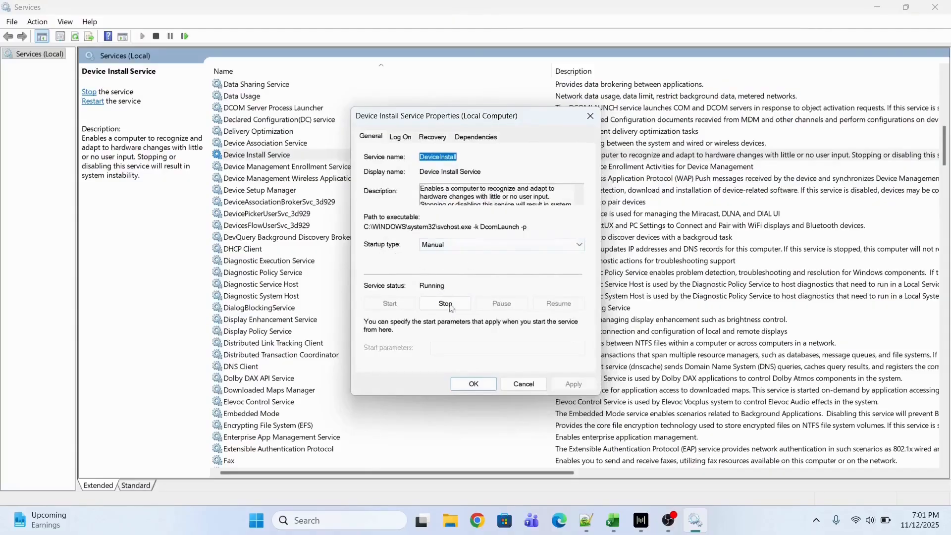
Step: Stop and start the Device Install Service again, and close its properties and the Services console
click(434, 308)
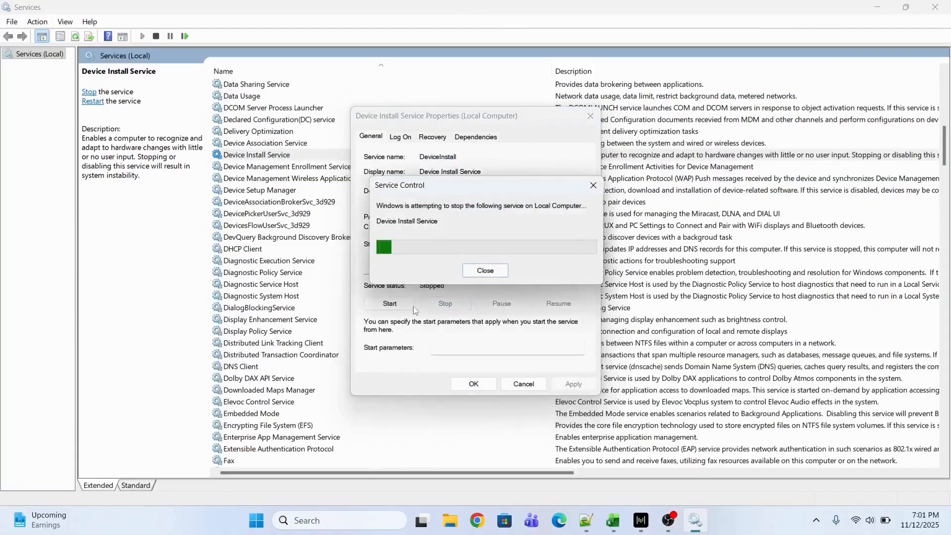
click(397, 307)
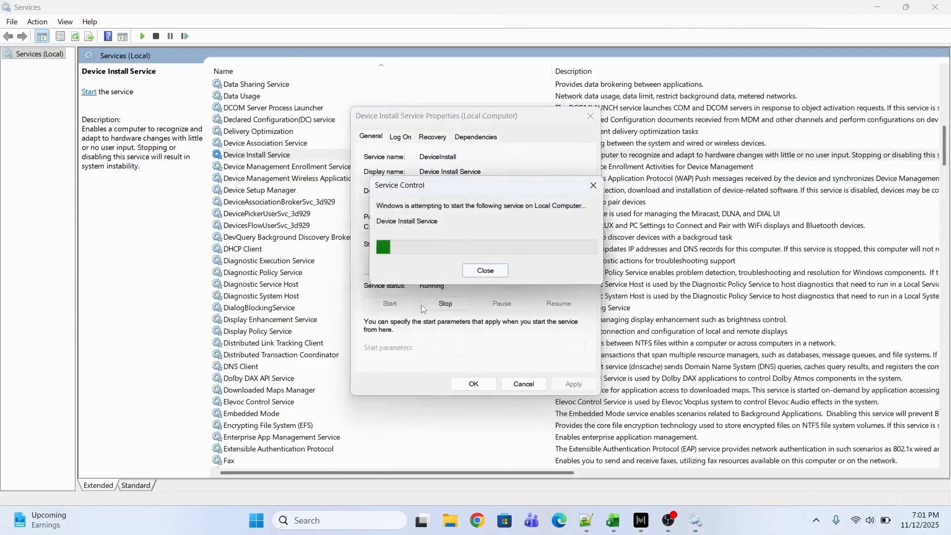
click(474, 384)
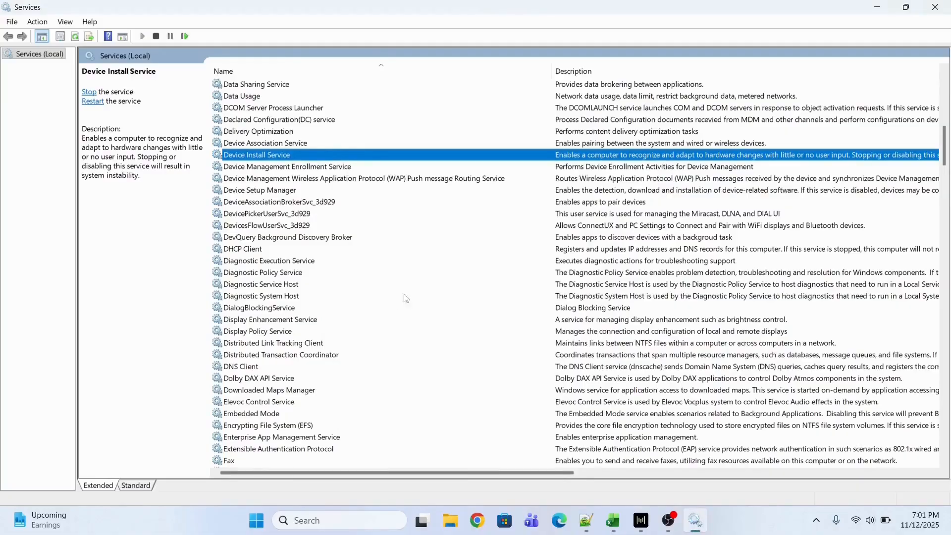
click(931, 7)
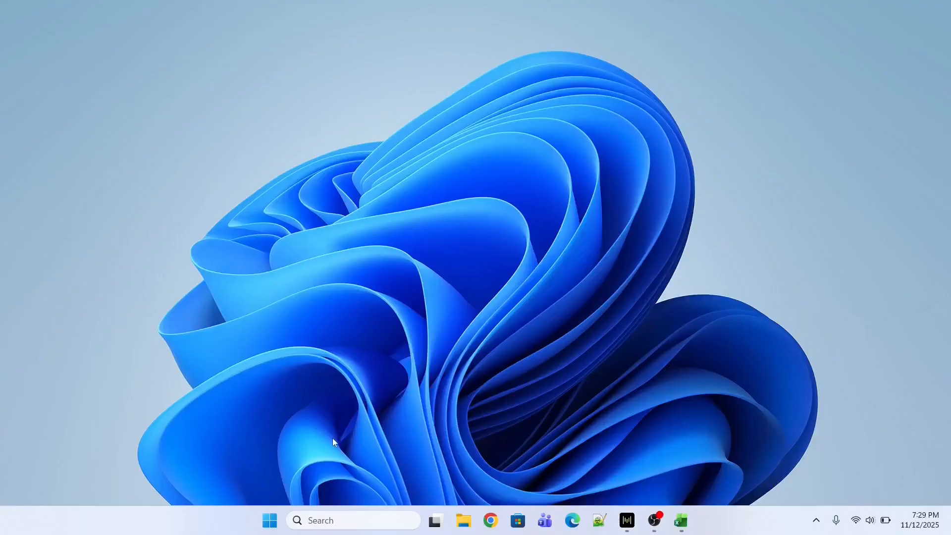
Step: Open Device Manager and maximize its window
right_click(271, 523)
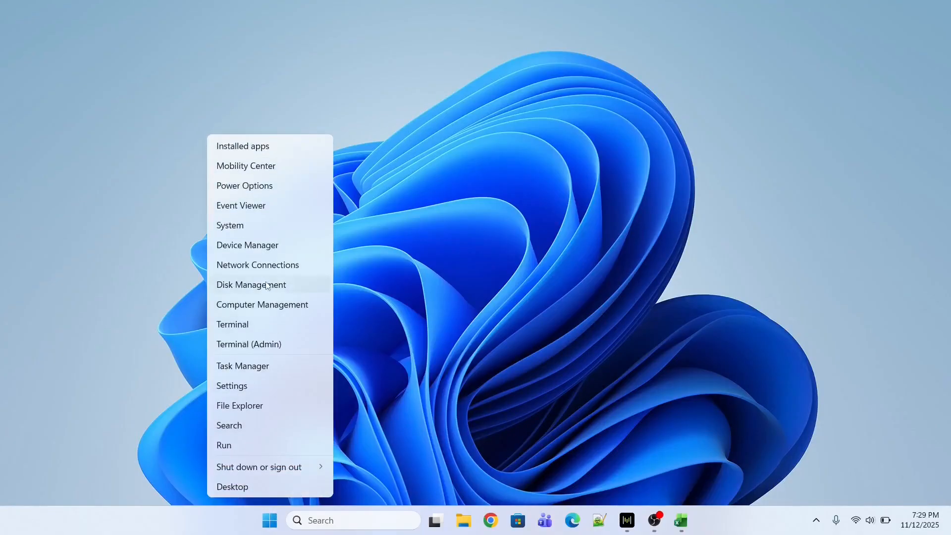
click(247, 246)
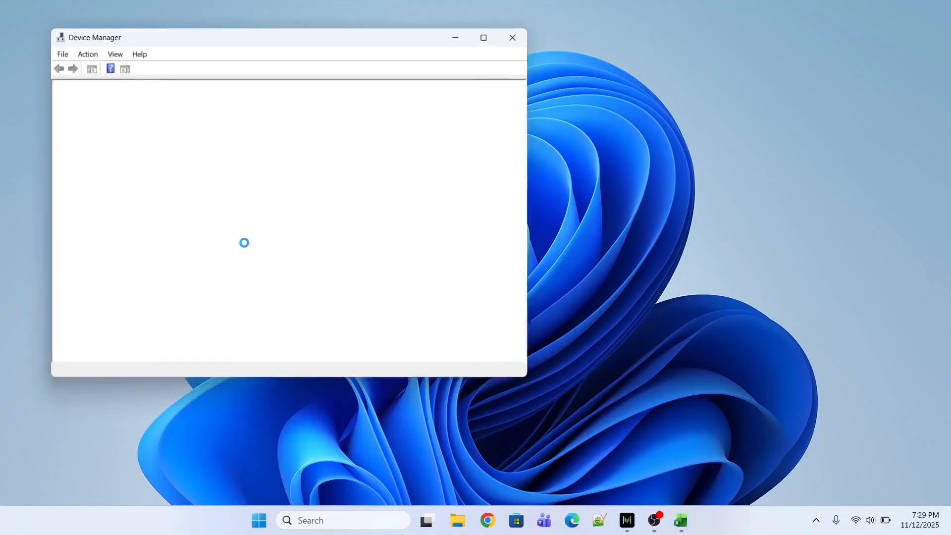
double_click(492, 38)
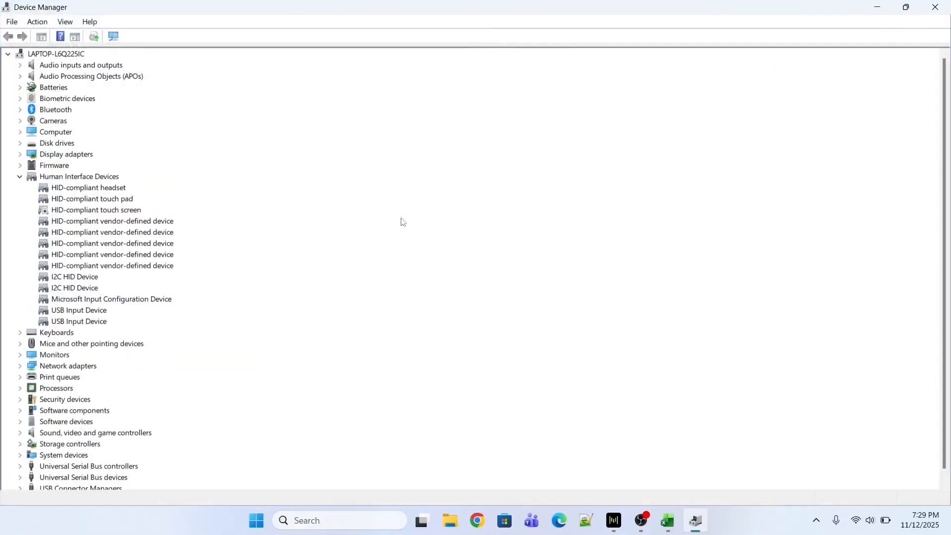
Step: Collapse the Human Interface Devices category and expand Universal Serial Bus controllers in the device tree
click(23, 176)
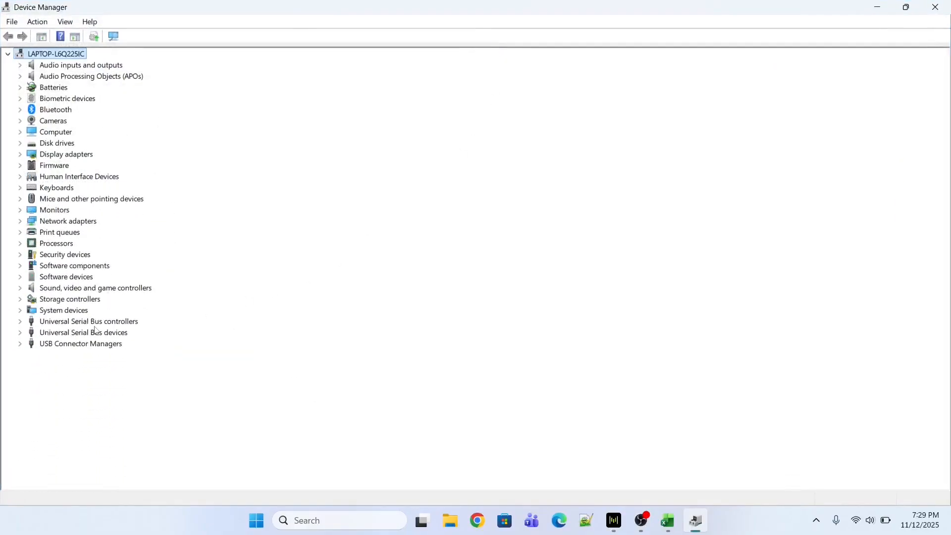
click(19, 323)
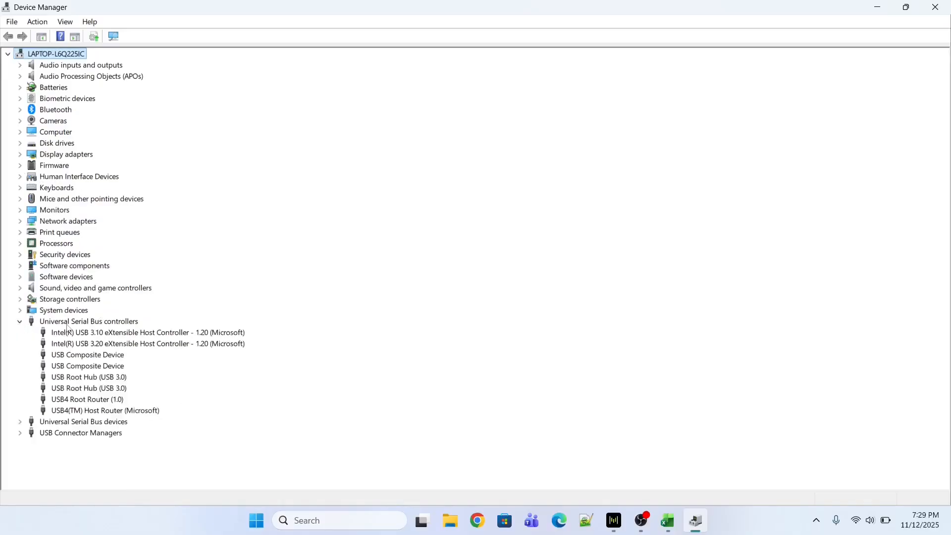
click(69, 327)
click(66, 23)
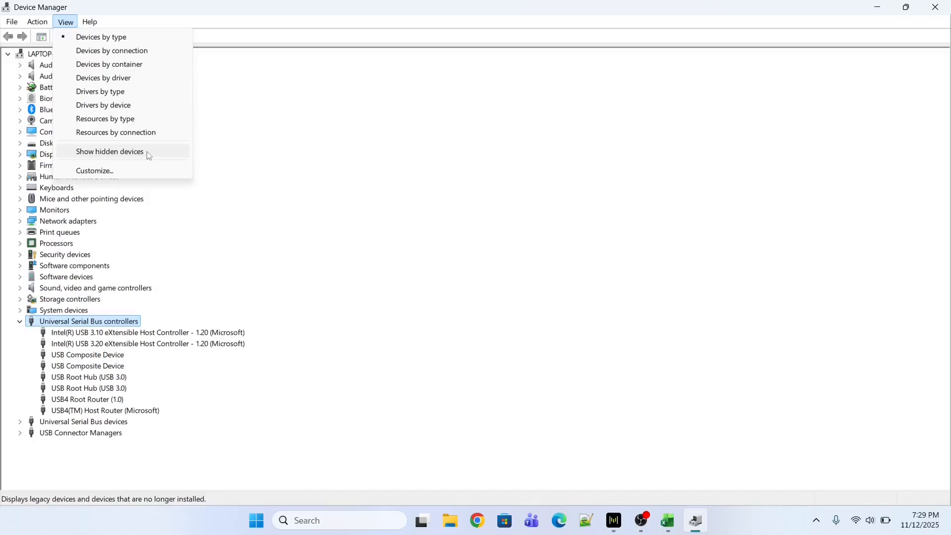
click(276, 462)
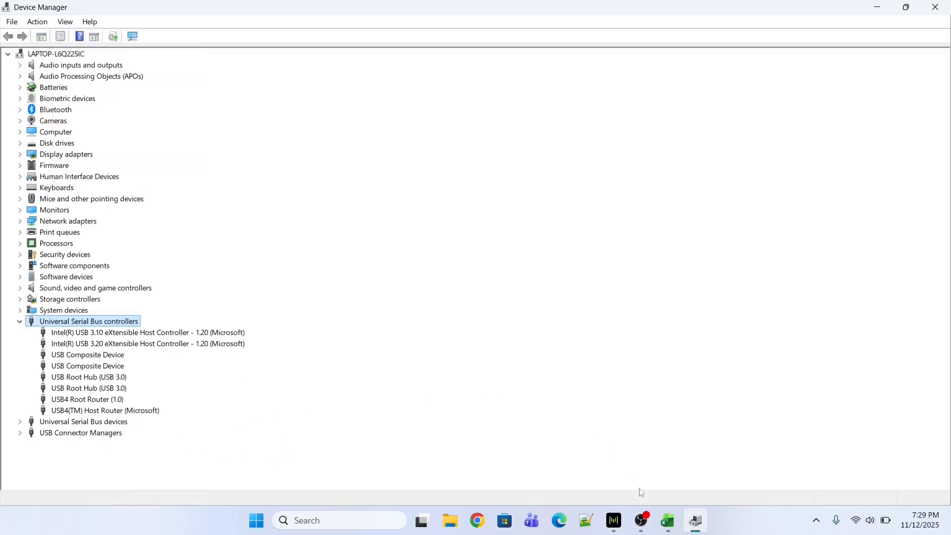
Step: Switch to the USB Drivers workbook in Excel and review the items to uninstall, their order and the comments
click(669, 521)
click(328, 307)
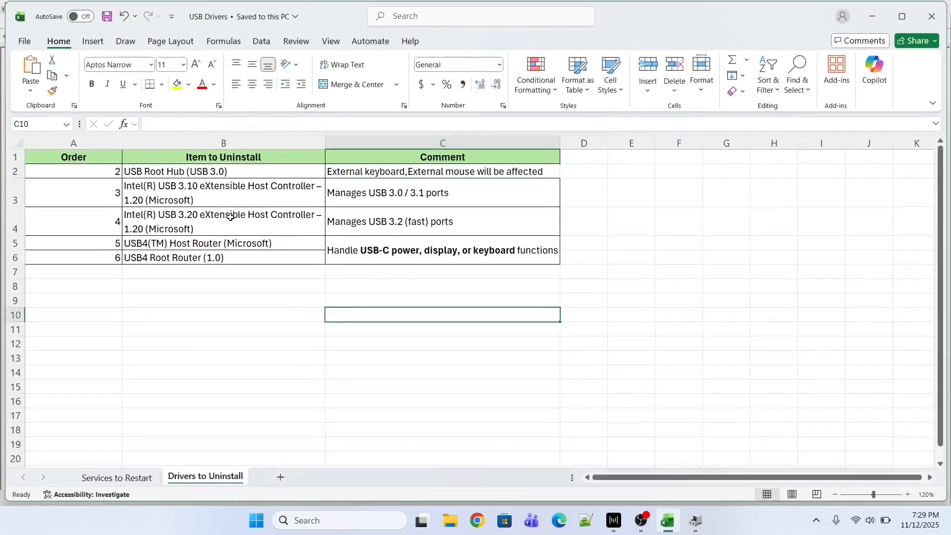
drag(213, 172, 214, 223)
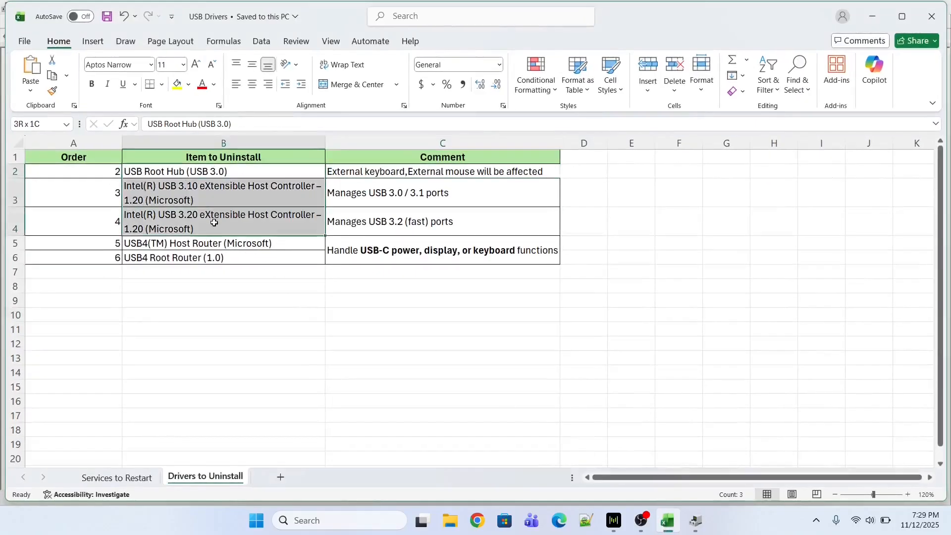
click(320, 355)
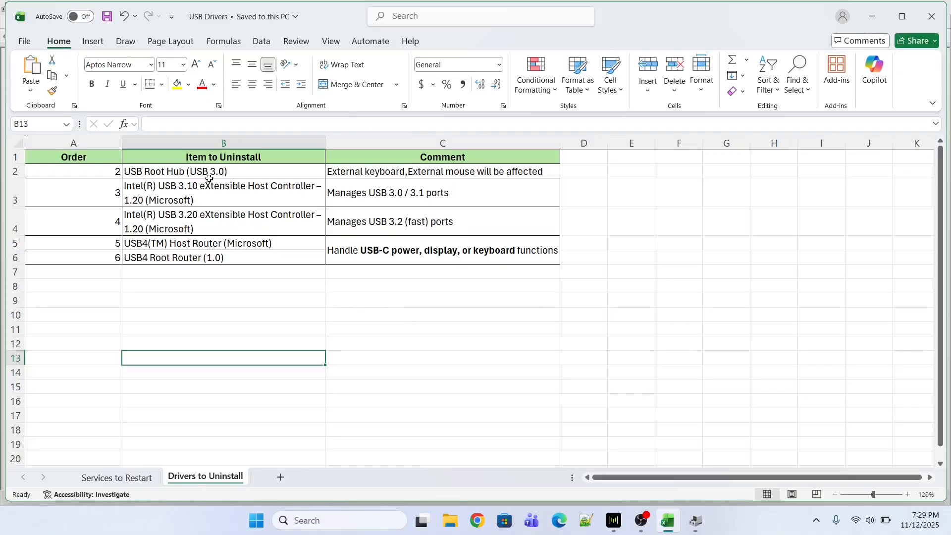
click(183, 175)
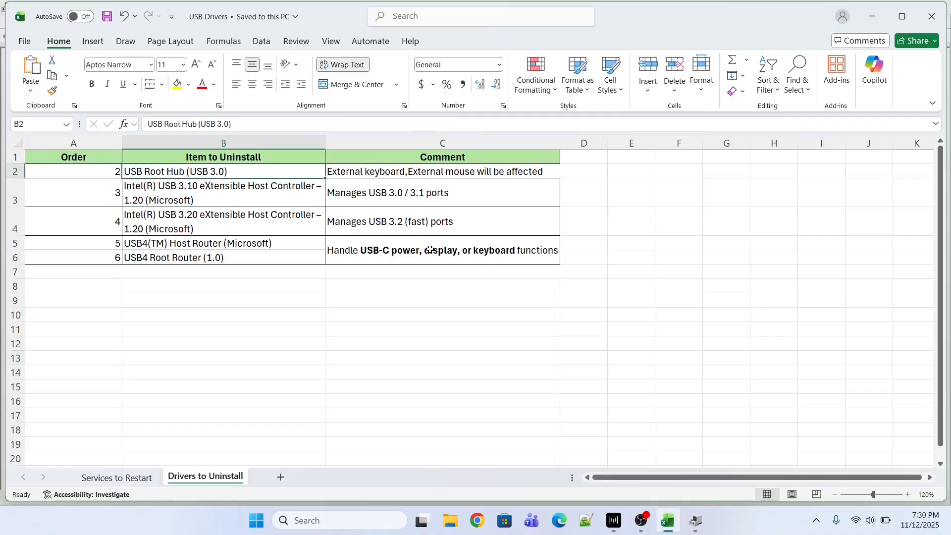
click(357, 172)
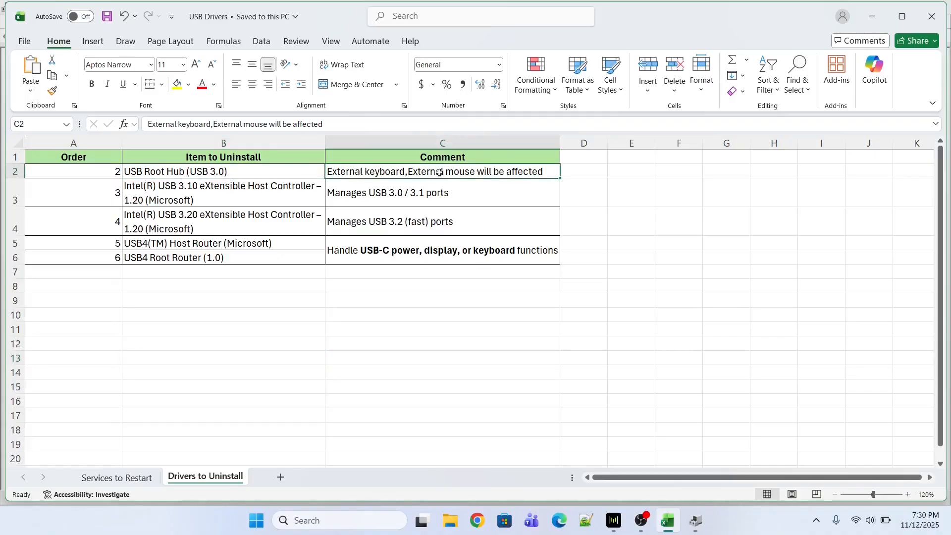
Step: Return to Device Manager and start uninstalling the Intel(R) USB 3.10 eXtensible Host Controller - 1.20 (Microsoft)
click(872, 17)
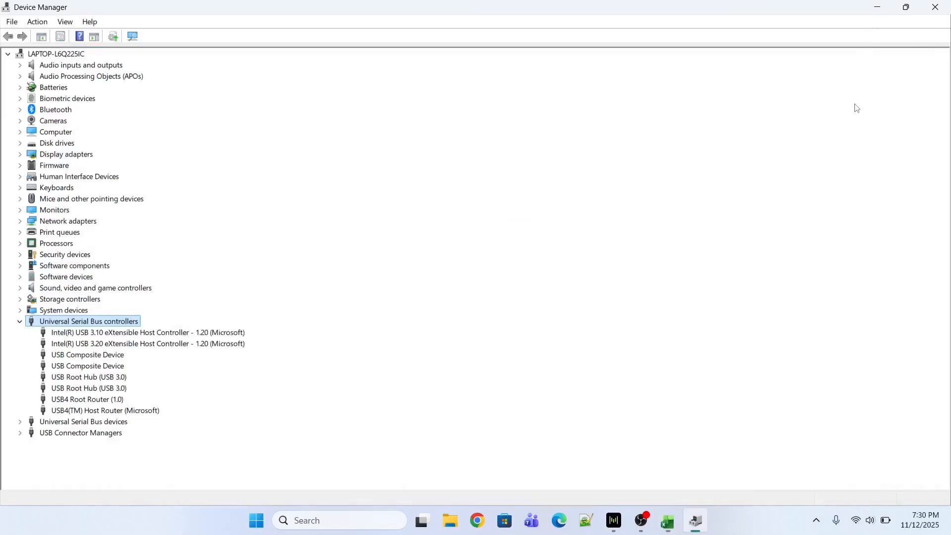
click(153, 336)
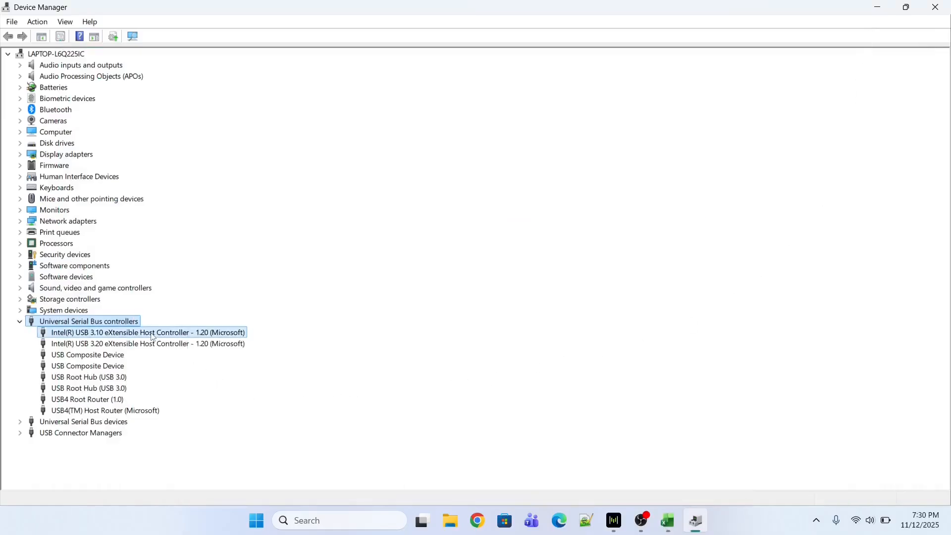
right_click(153, 337)
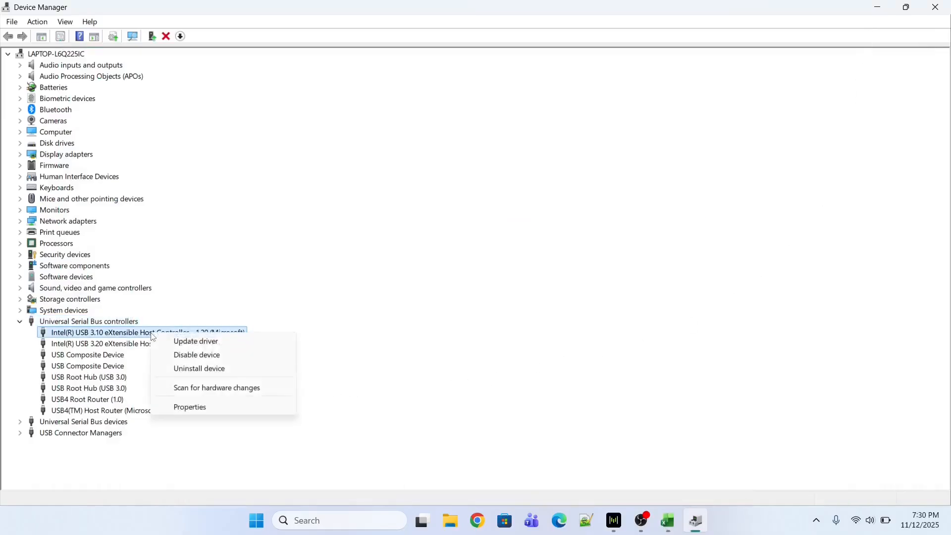
click(213, 370)
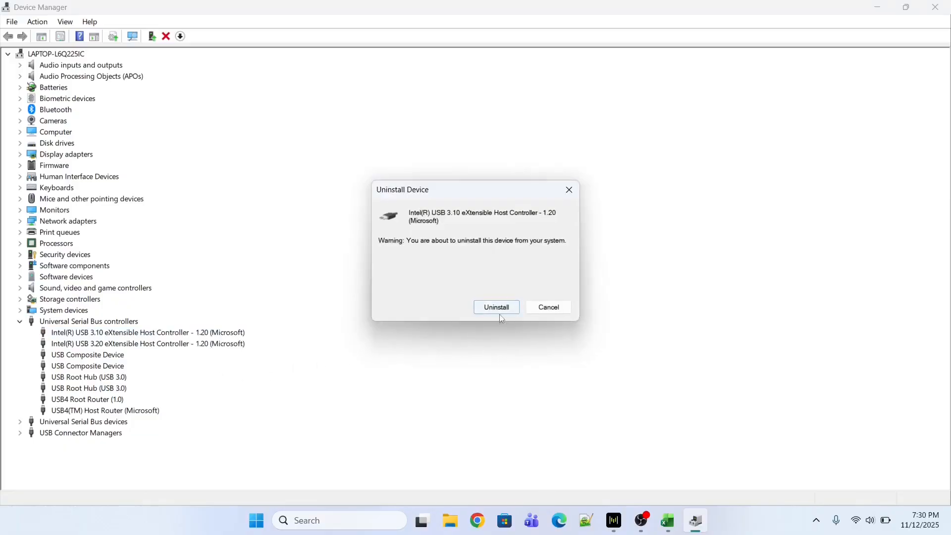